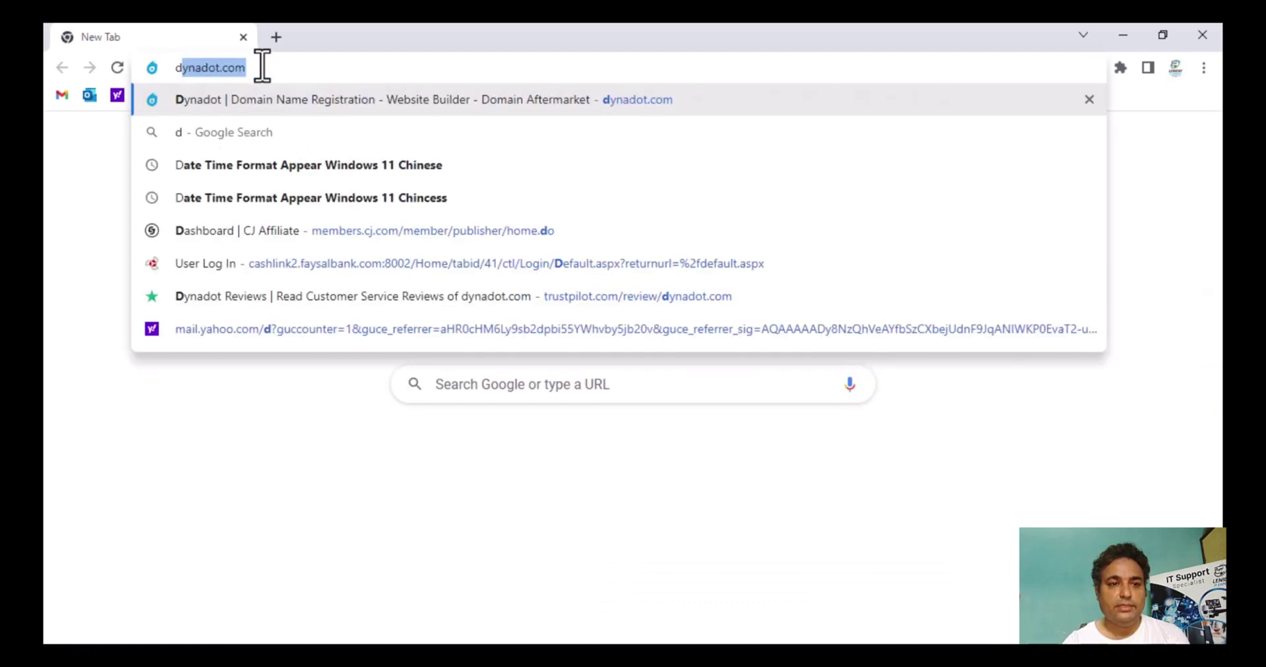
# Load dynadot.com in a new Chrome tab to reach the Domain Name Search homepage.
pyautogui.write('ynadot.com')
pyautogui.press('Return')
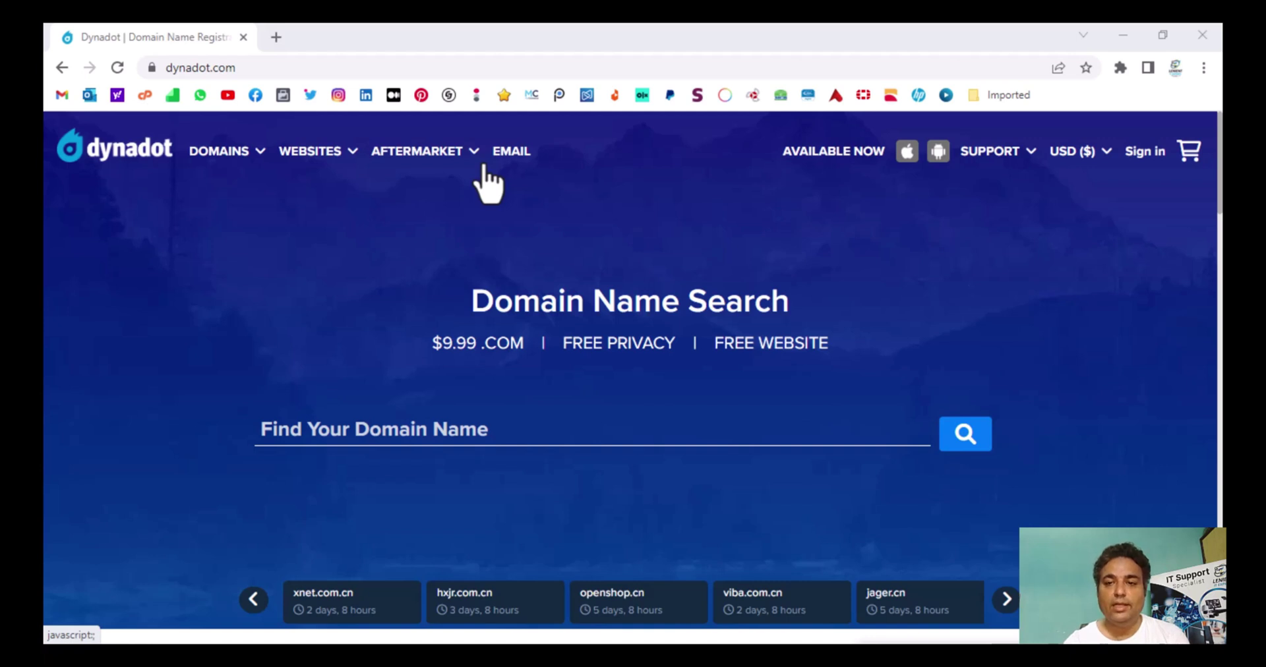
pyautogui.click(447, 430)
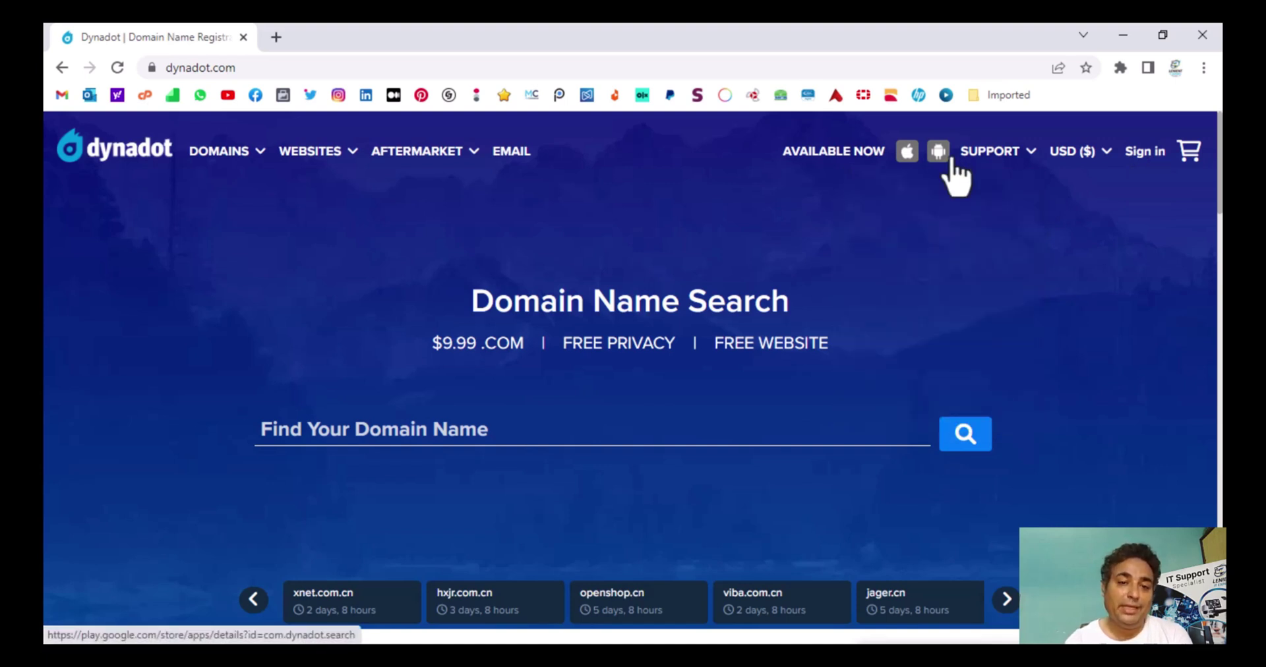
# Sign in to Dynadot from the Welcome Back page using the saved credentials.
pyautogui.click(1147, 153)
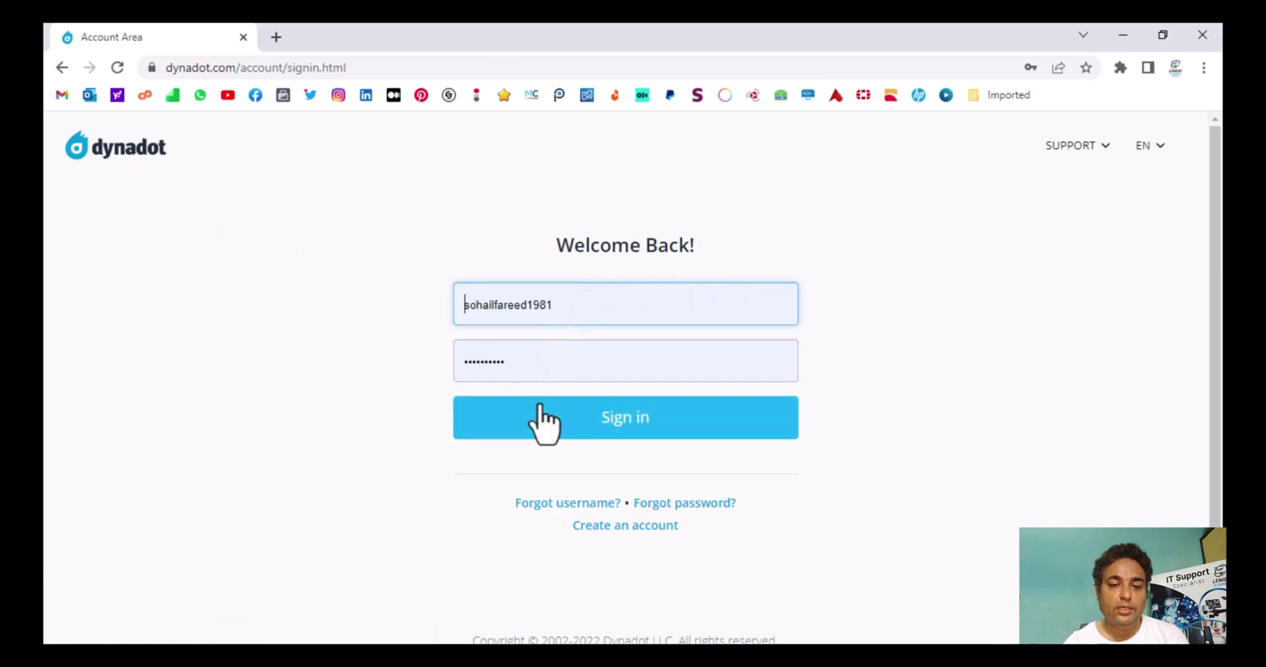
pyautogui.click(567, 412)
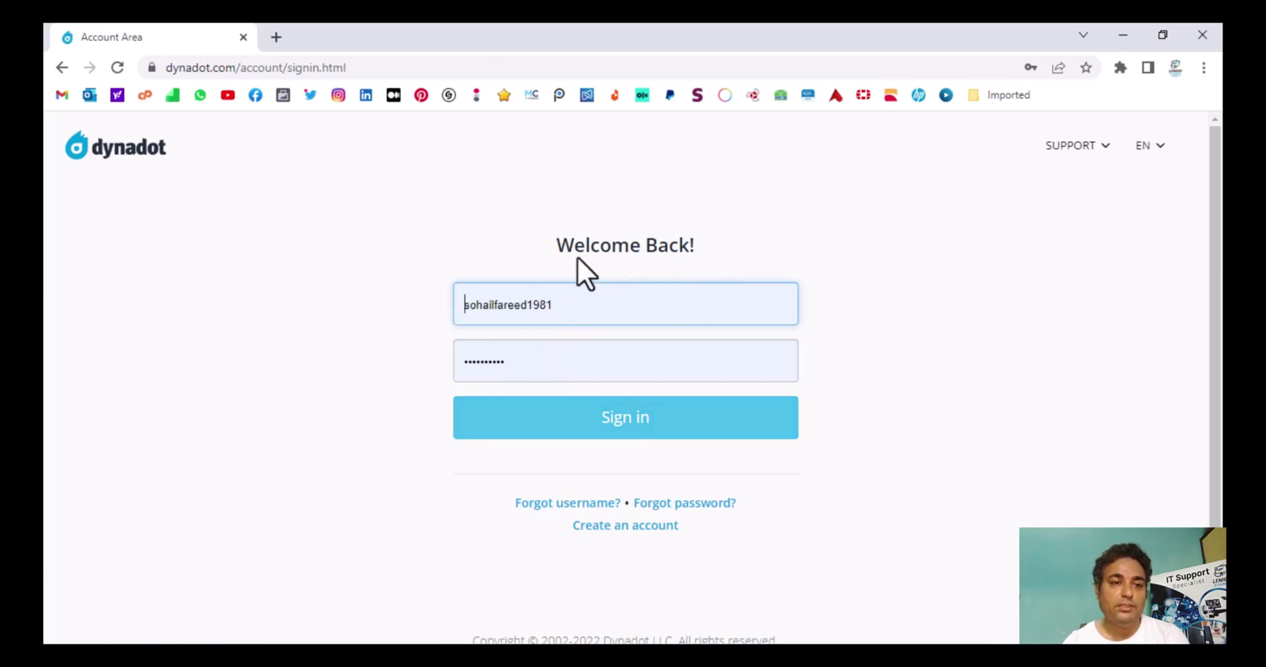
pyautogui.click(582, 412)
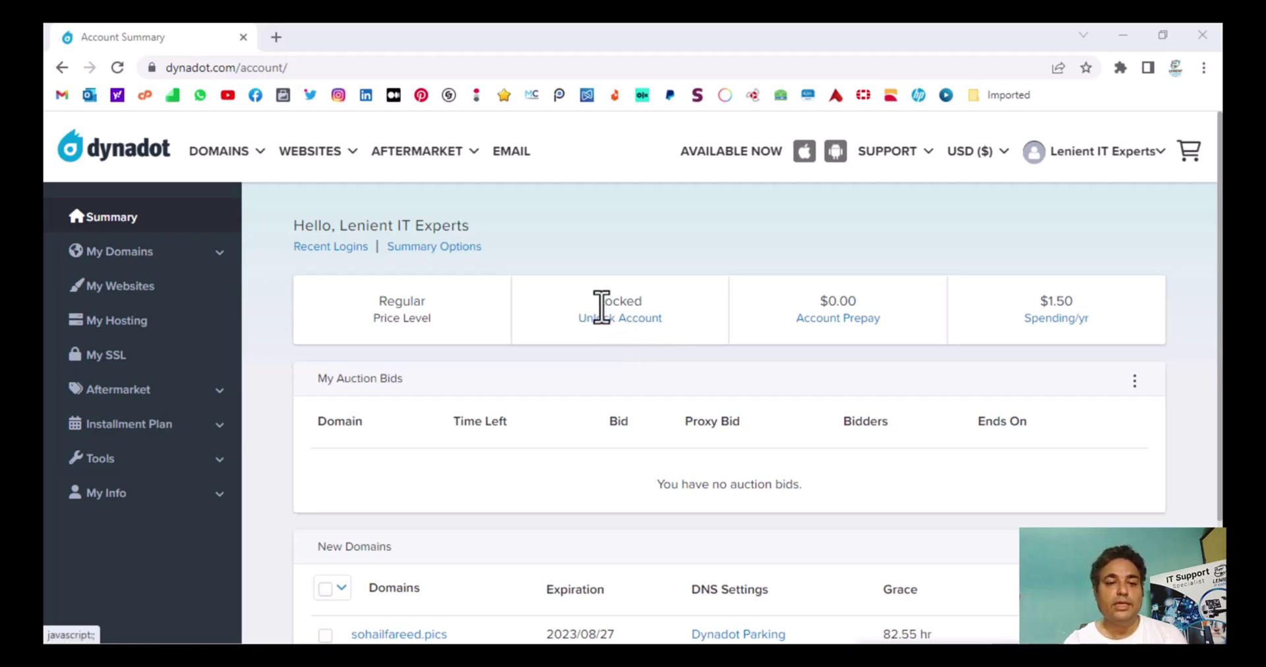
# Highlight the Locked status and $1.50 yearly spending on the Account Summary.
pyautogui.moveTo(639, 305); pyautogui.dragTo(591, 307)
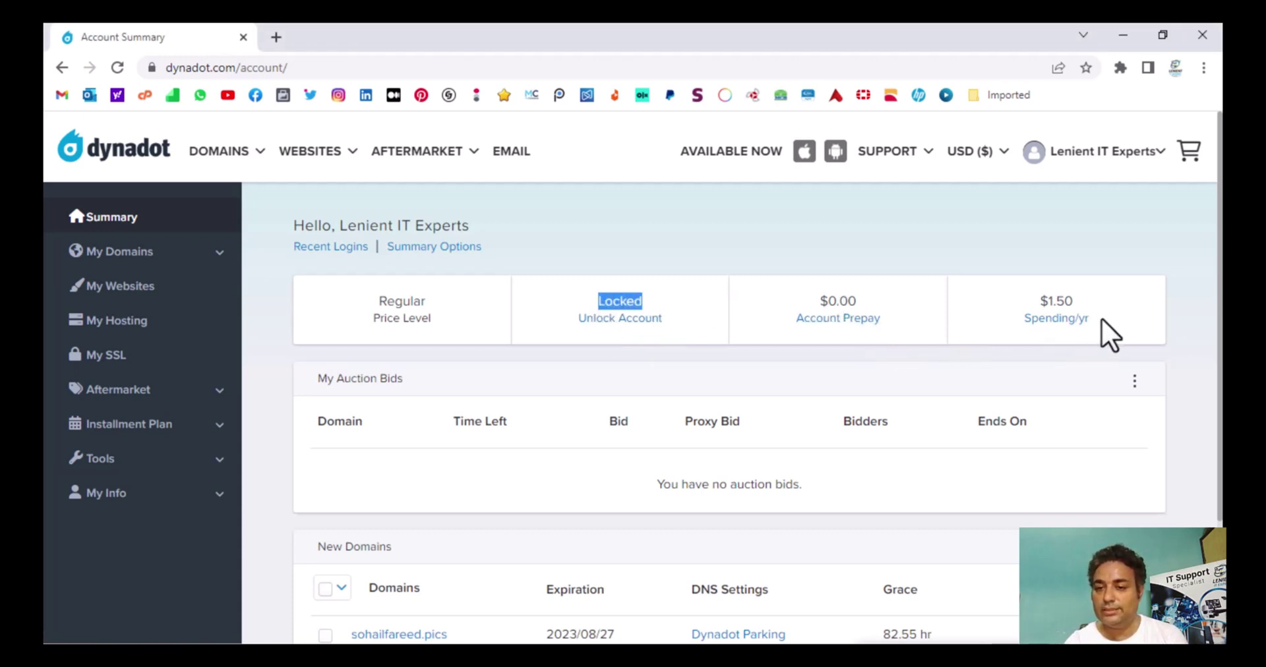
pyautogui.click(1075, 304)
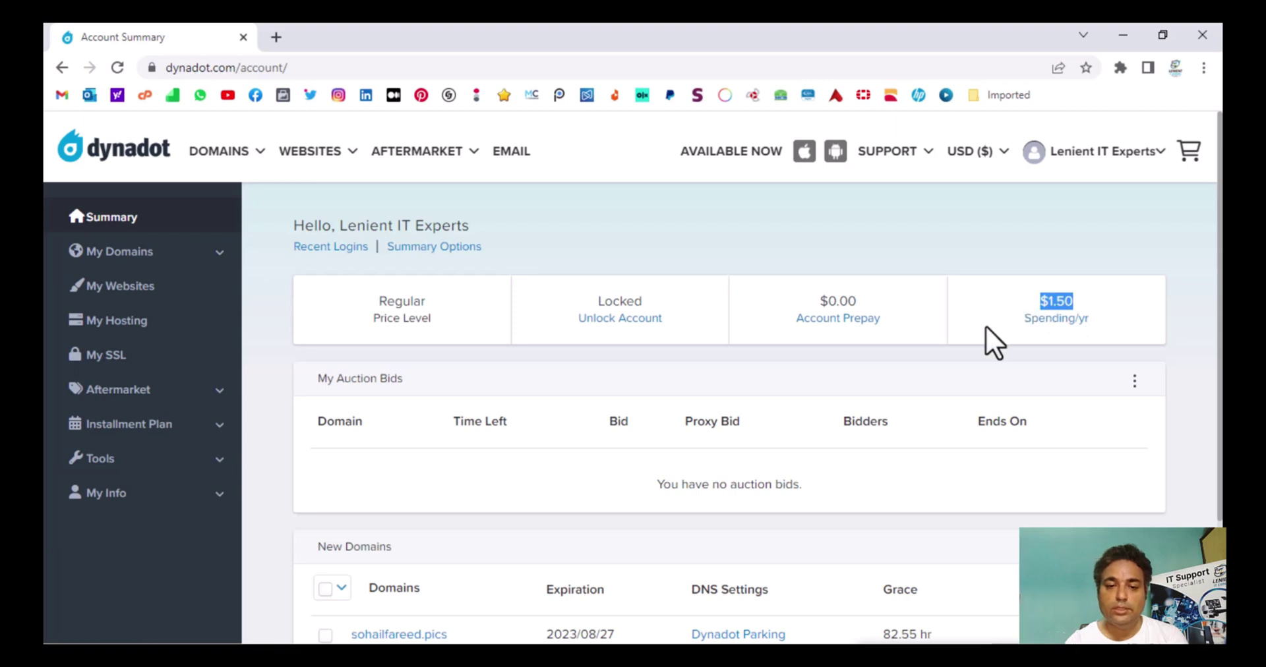
pyautogui.scroll(-3, 857, 381)
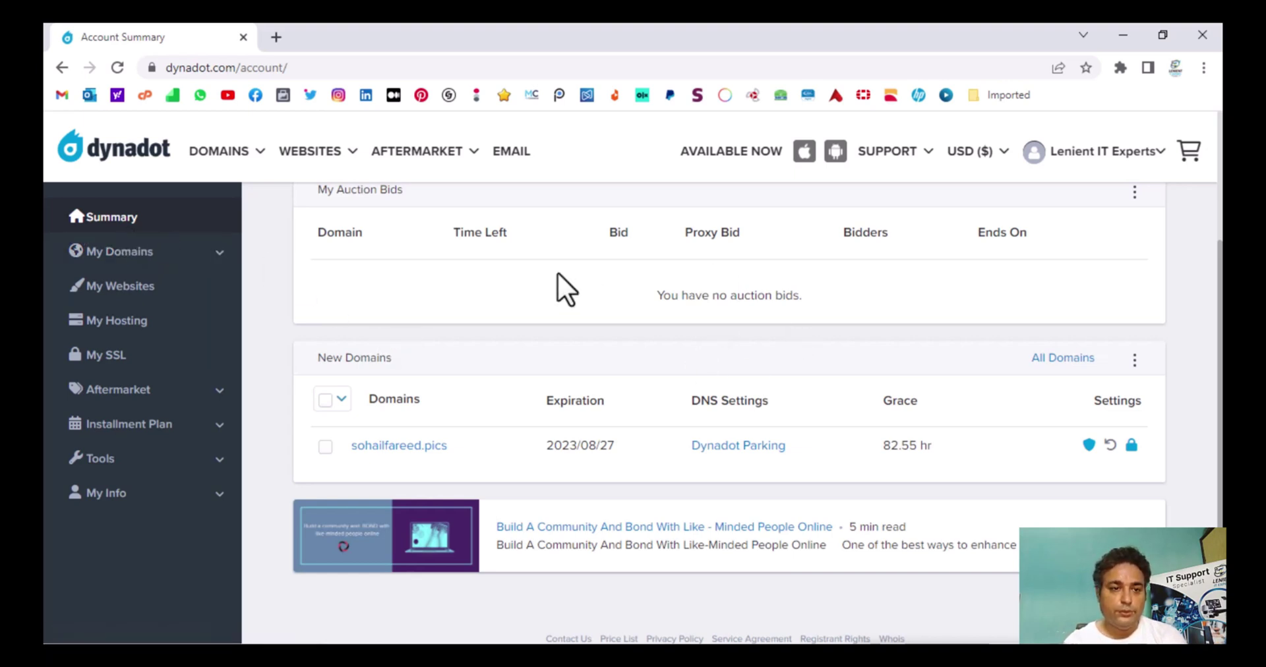
pyautogui.click(108, 221)
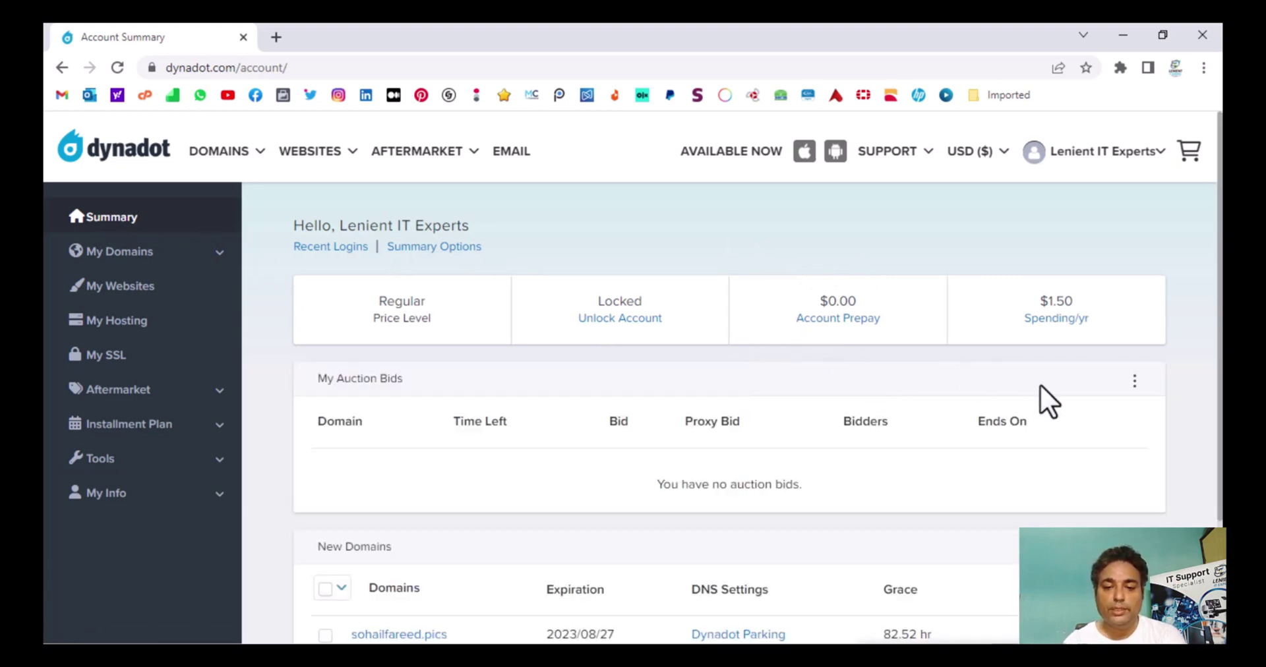
# Expand My Domains in the sidebar and go to My Websites.
pyautogui.scroll(-4, 1040, 385)
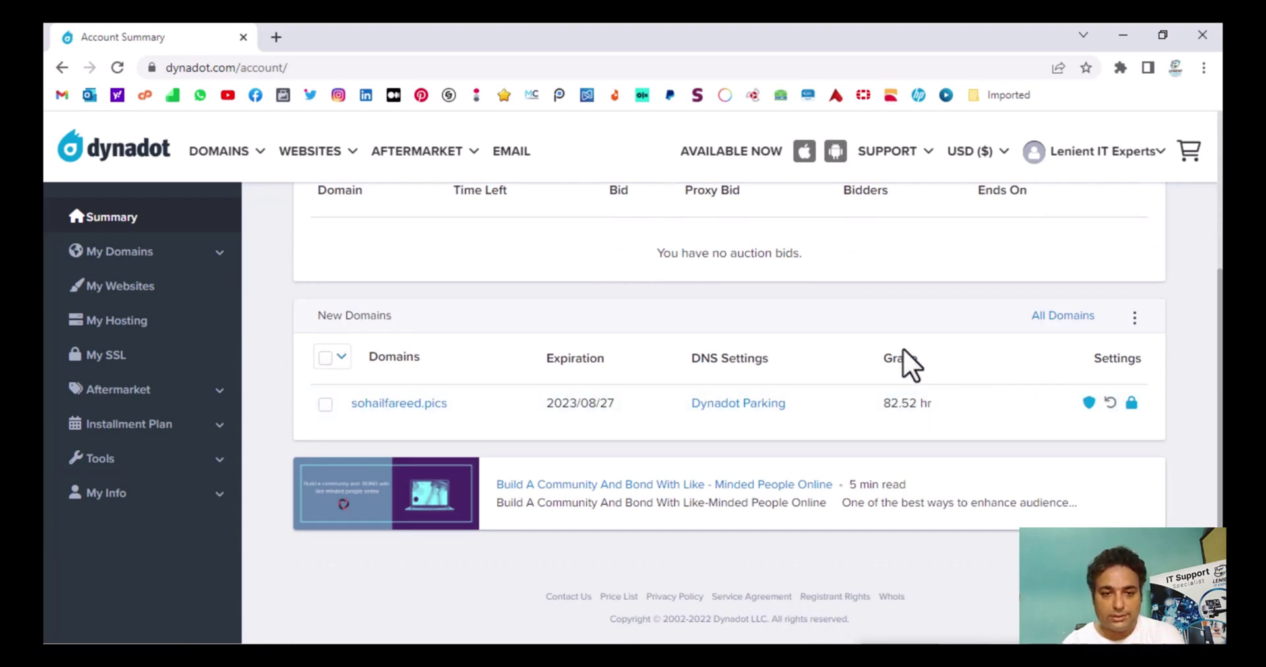
pyautogui.click(205, 259)
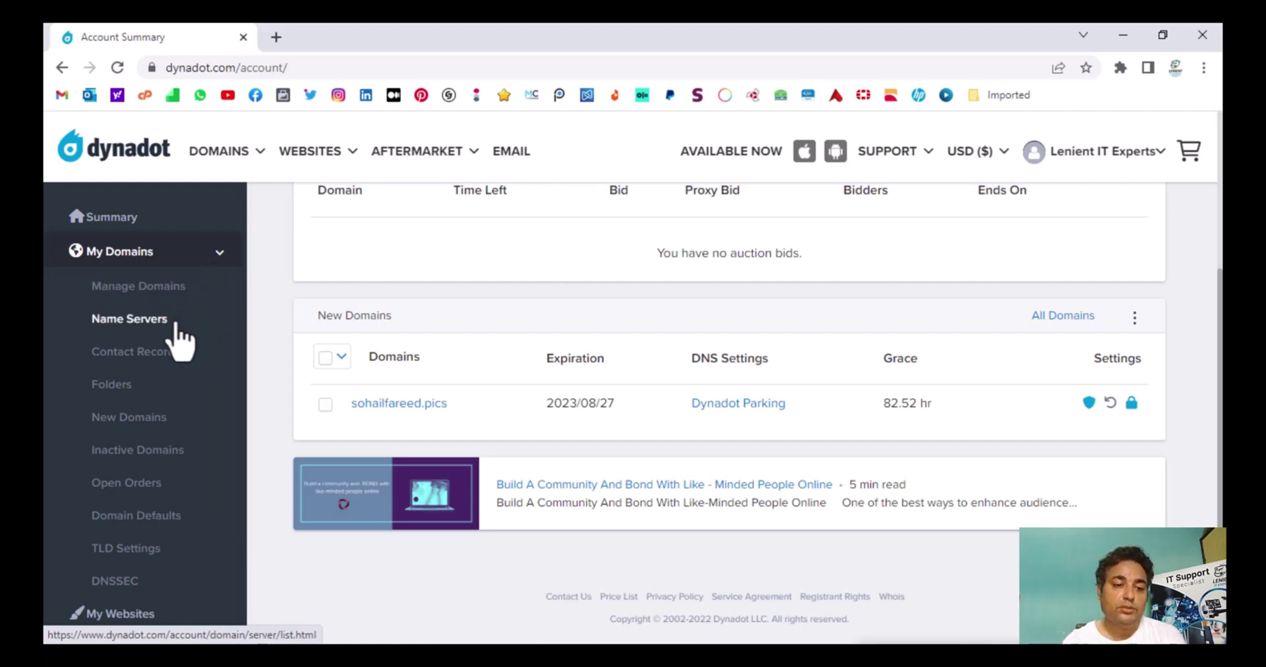
pyautogui.scroll(-1, 177, 413)
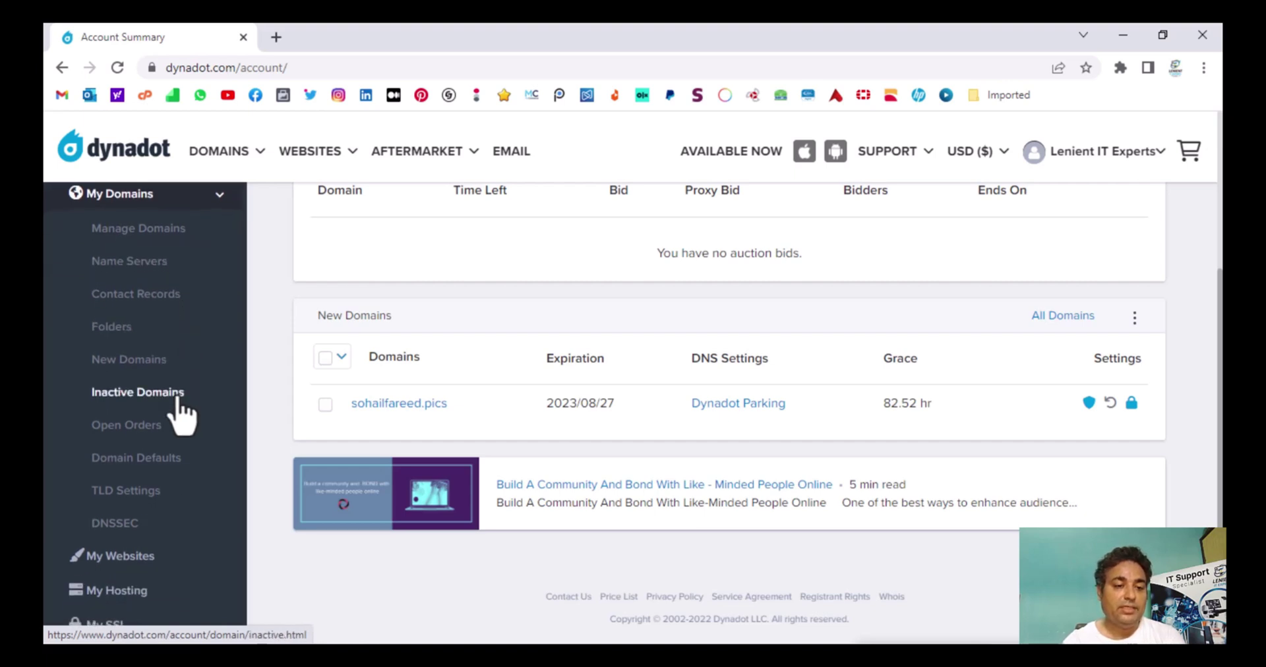
pyautogui.scroll(-1, 179, 435)
pyautogui.scroll(-1, 182, 439)
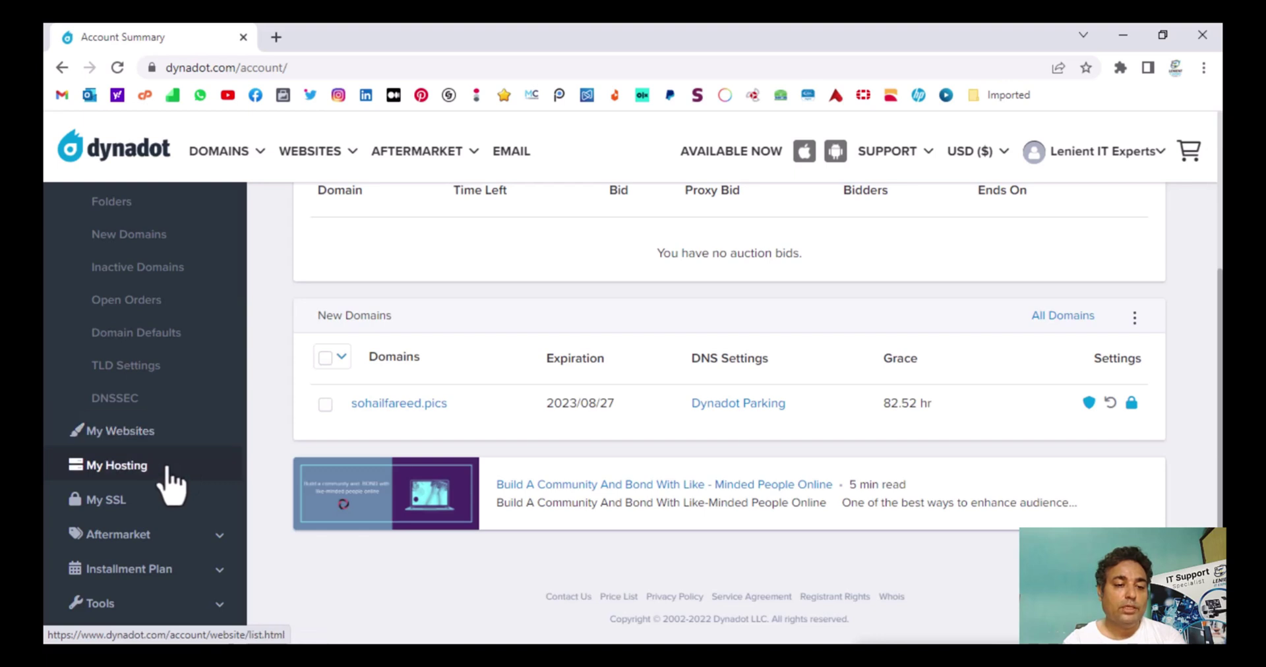
pyautogui.click(173, 435)
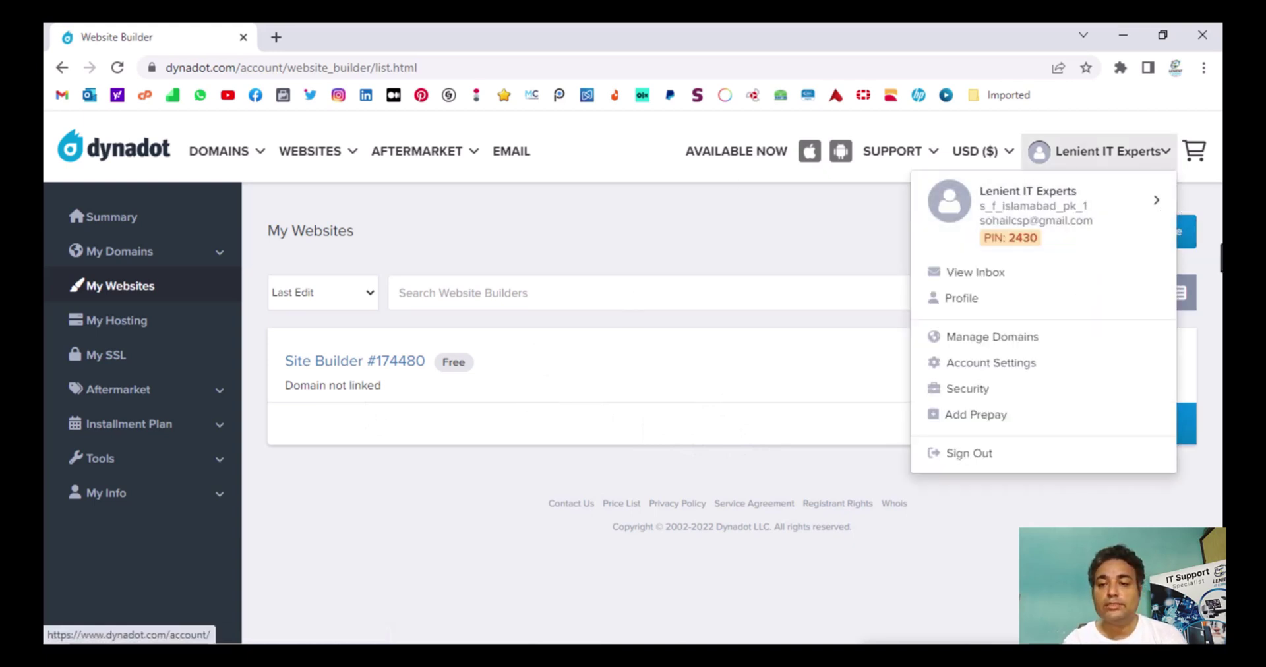
# Choose Add New Website to bring up the Choose Your Template page.
pyautogui.click(1173, 242)
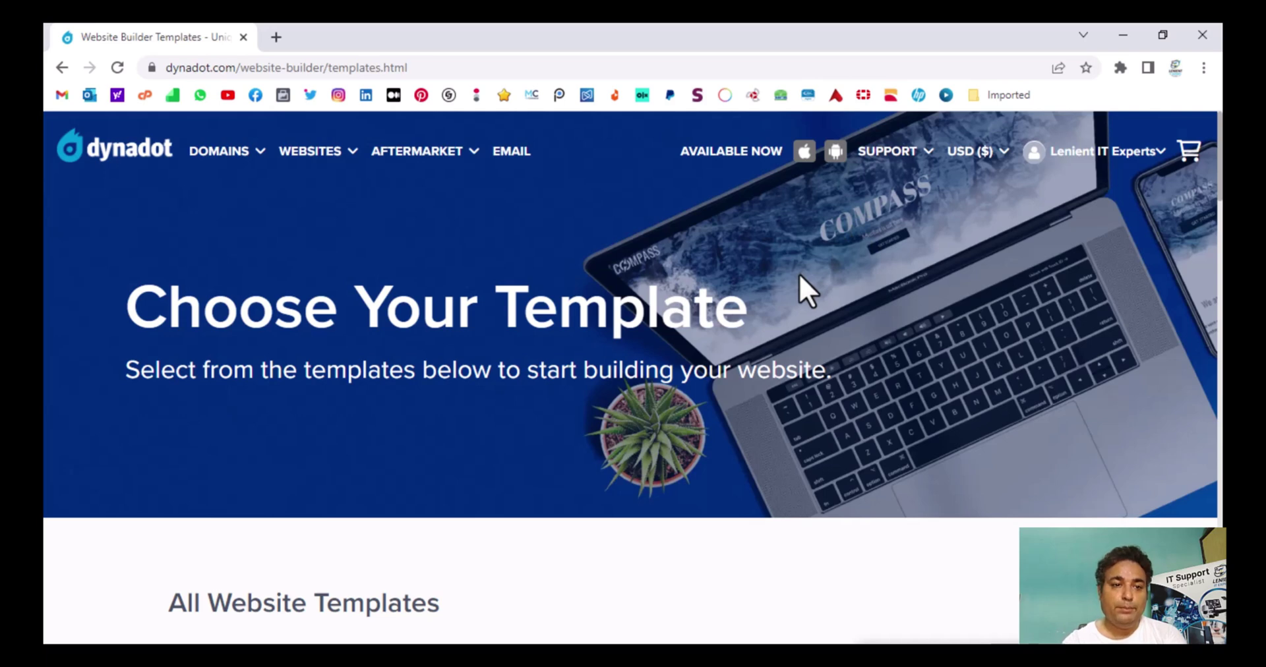
# Scroll to the bottom of the templates page and open the Chat Online panel.
pyautogui.scroll(-2, 800, 275)
pyautogui.scroll(-1, 799, 275)
pyautogui.scroll(-1, 799, 274)
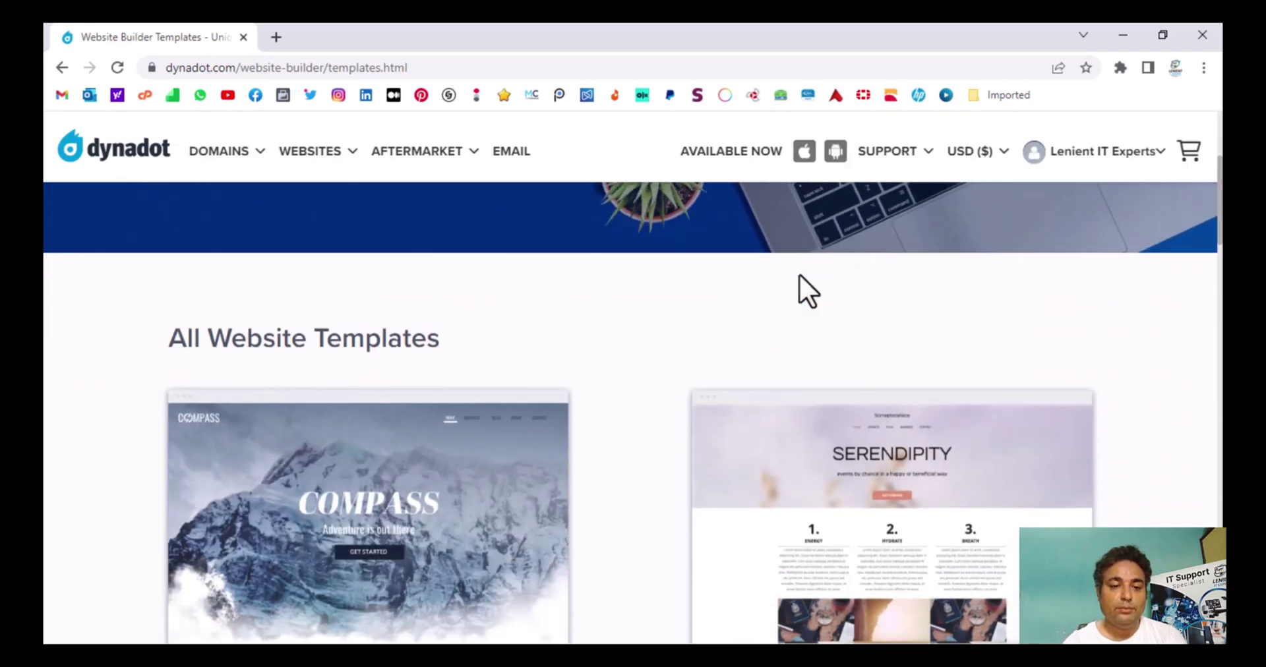
pyautogui.scroll(-1, 799, 274)
pyautogui.scroll(-1, 800, 274)
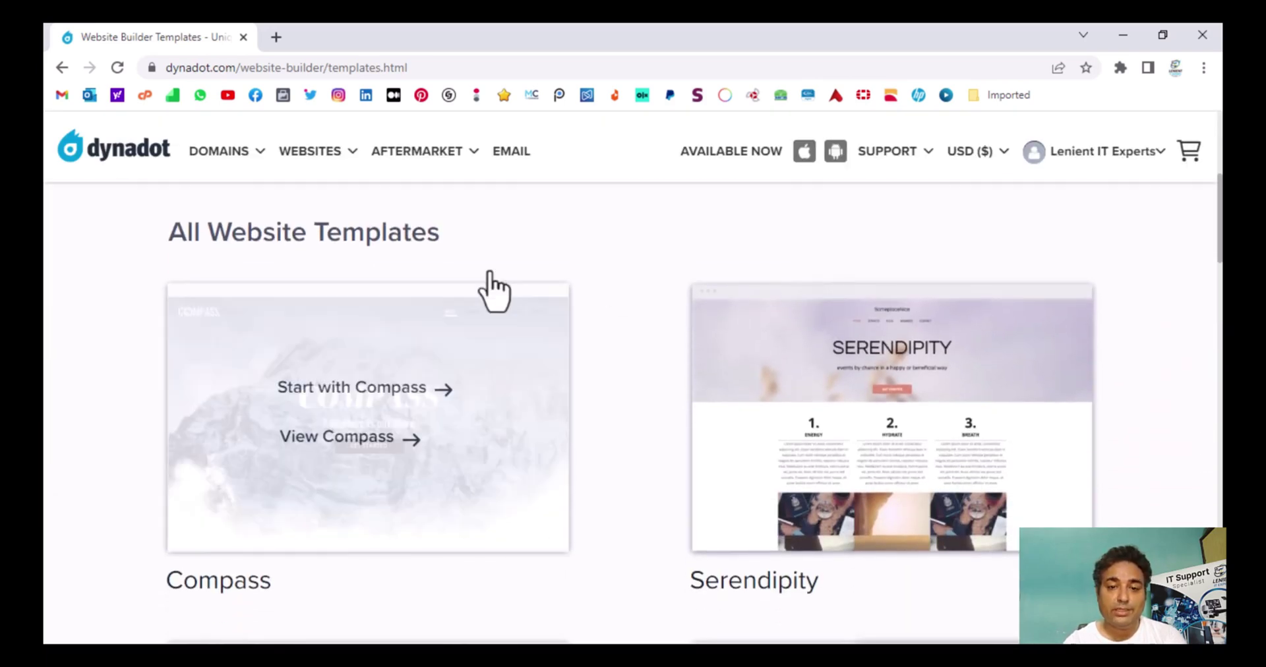
pyautogui.scroll(-2, 744, 327)
pyautogui.scroll(-3, 743, 327)
pyautogui.scroll(-4, 744, 328)
pyautogui.scroll(-2, 744, 326)
pyautogui.scroll(-1, 744, 327)
pyautogui.scroll(-1, 744, 327)
pyautogui.scroll(-1, 743, 327)
pyautogui.scroll(-1, 744, 327)
pyautogui.scroll(-2, 744, 326)
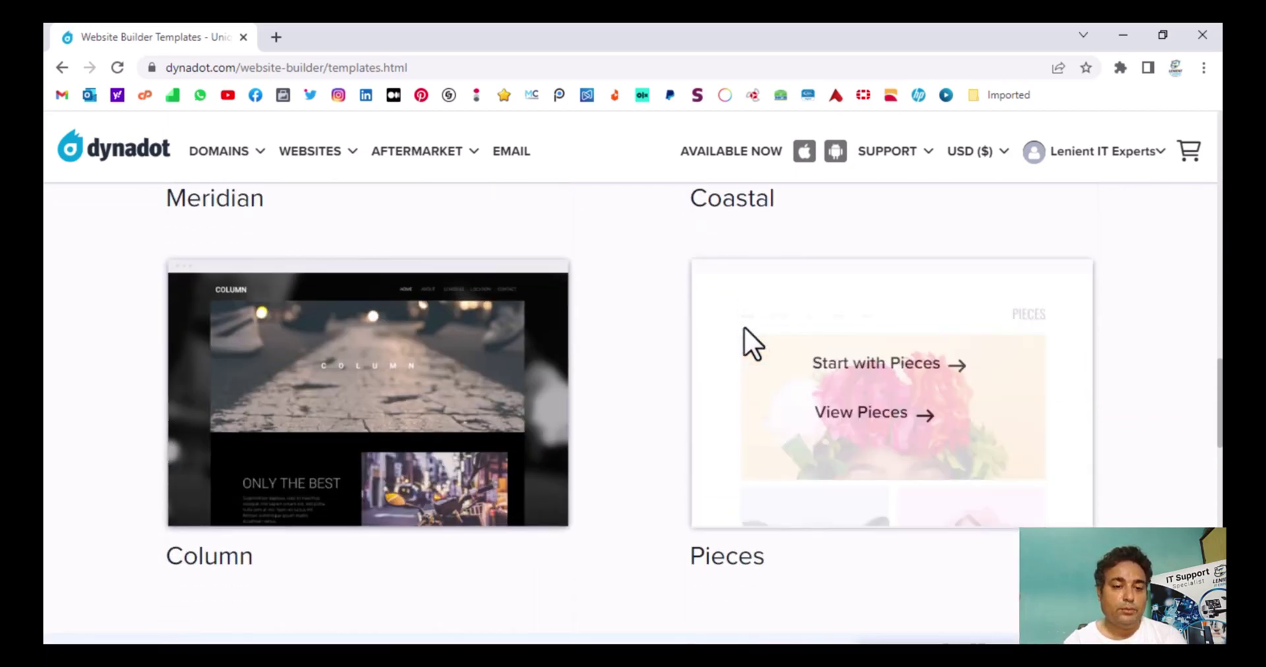
pyautogui.scroll(-2, 744, 328)
pyautogui.scroll(-1, 744, 328)
pyautogui.scroll(-1, 744, 328)
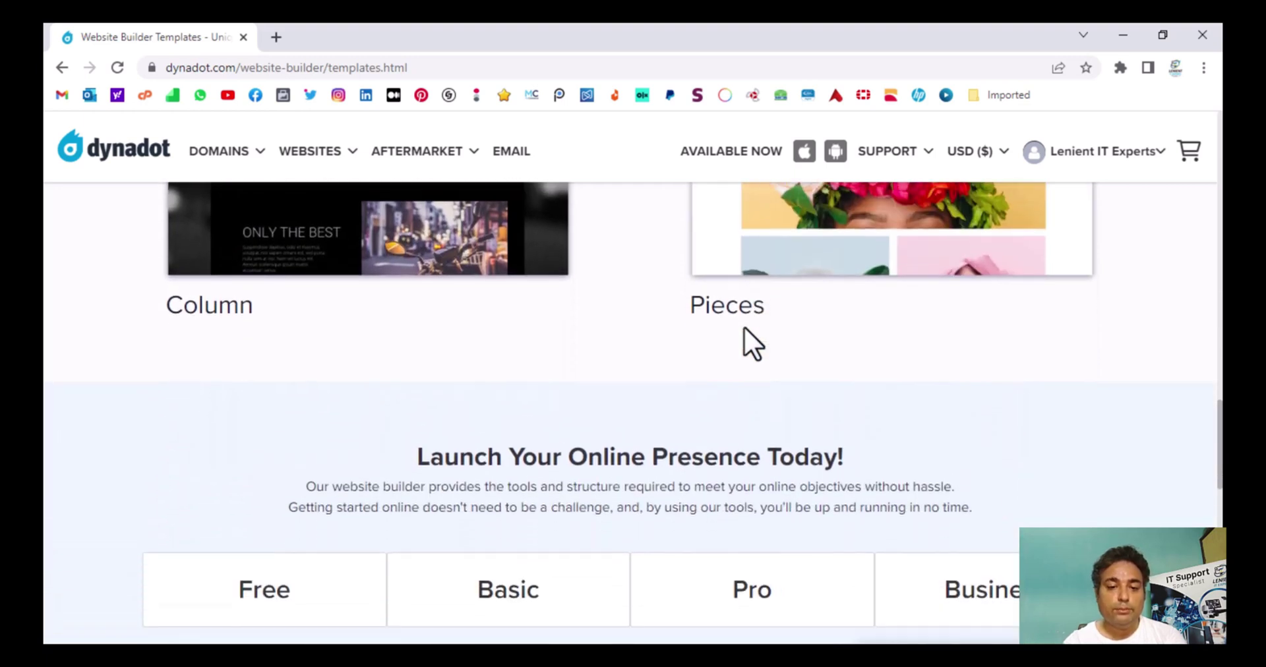
pyautogui.scroll(-2, 744, 327)
pyautogui.scroll(-1, 744, 327)
pyautogui.scroll(-1, 744, 326)
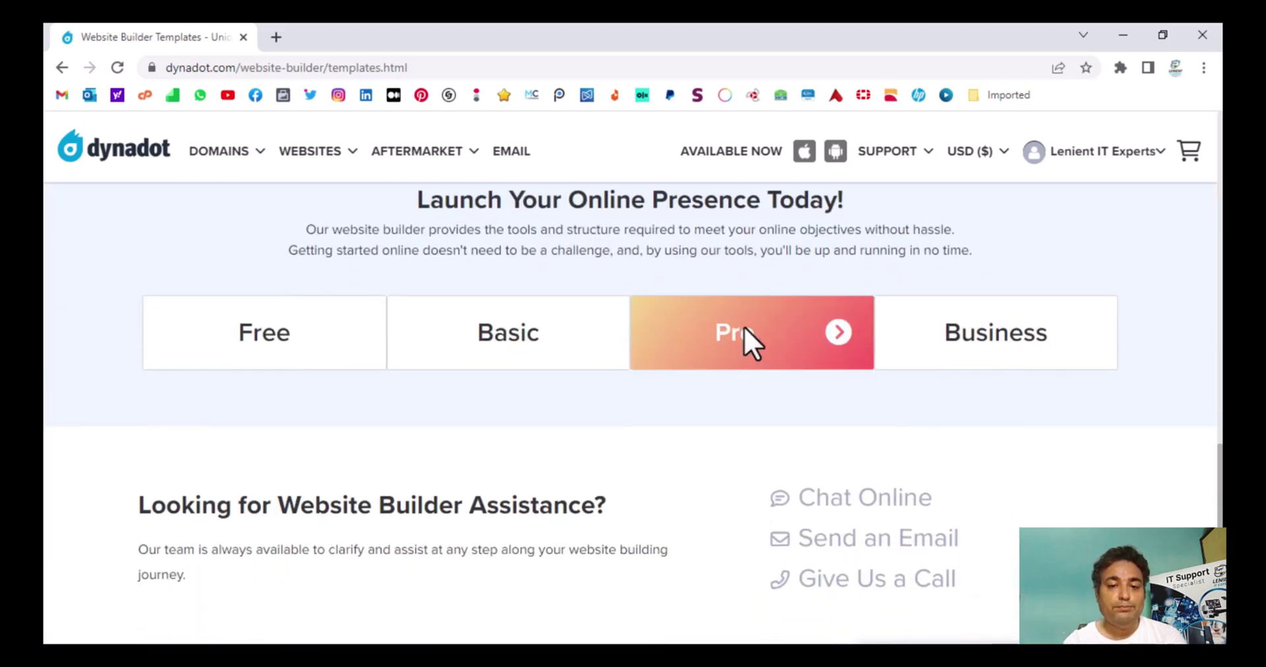
pyautogui.scroll(-1, 744, 326)
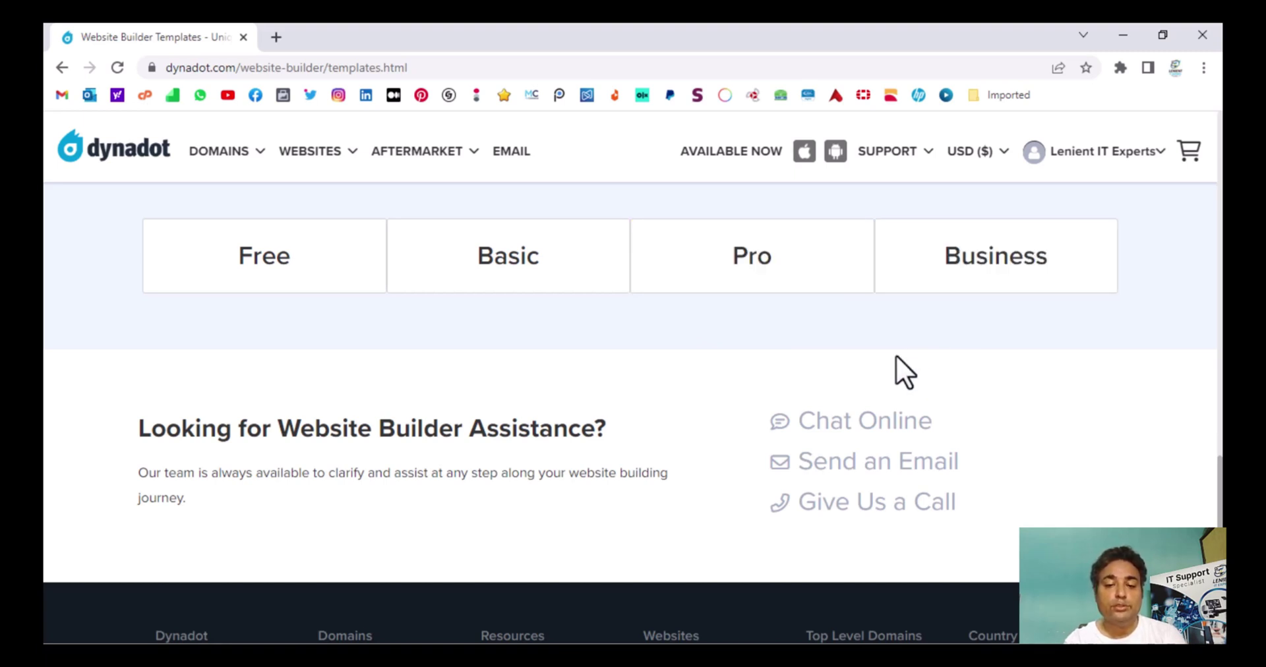
pyautogui.scroll(-1, 897, 356)
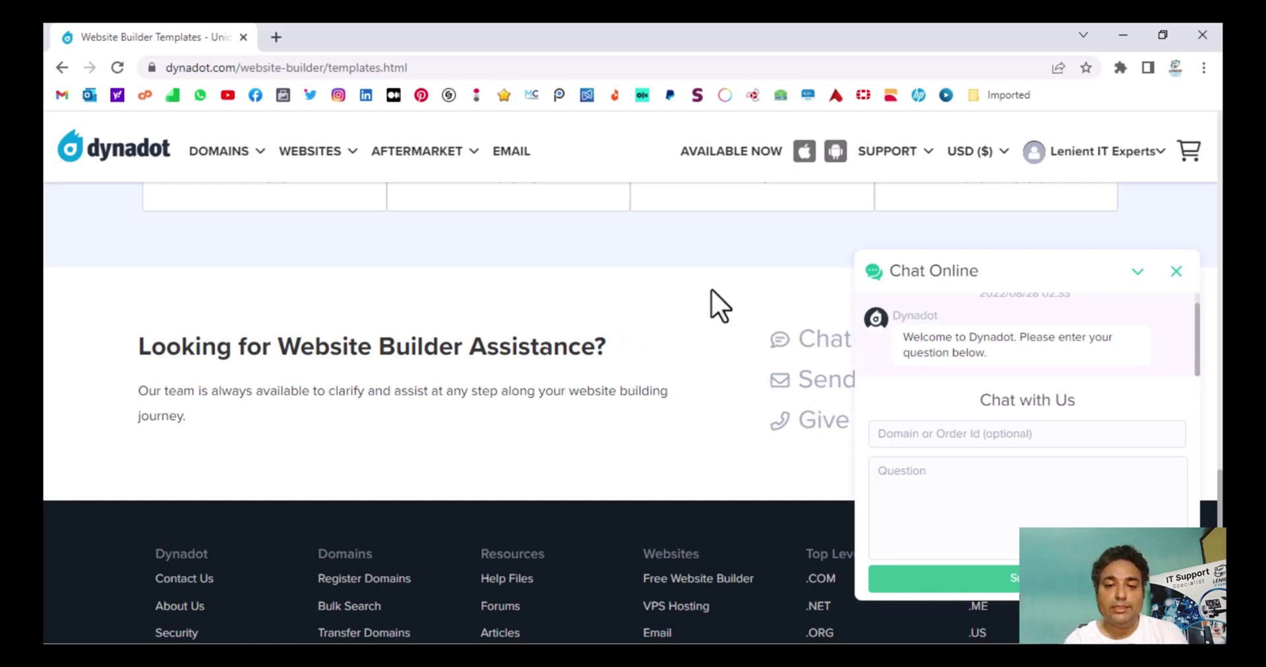
# Scroll back up to the template cards and choose Start with Compass.
pyautogui.scroll(5, 712, 290)
pyautogui.scroll(2, 711, 291)
pyautogui.scroll(3, 712, 291)
pyautogui.scroll(3, 711, 290)
pyautogui.scroll(5, 711, 287)
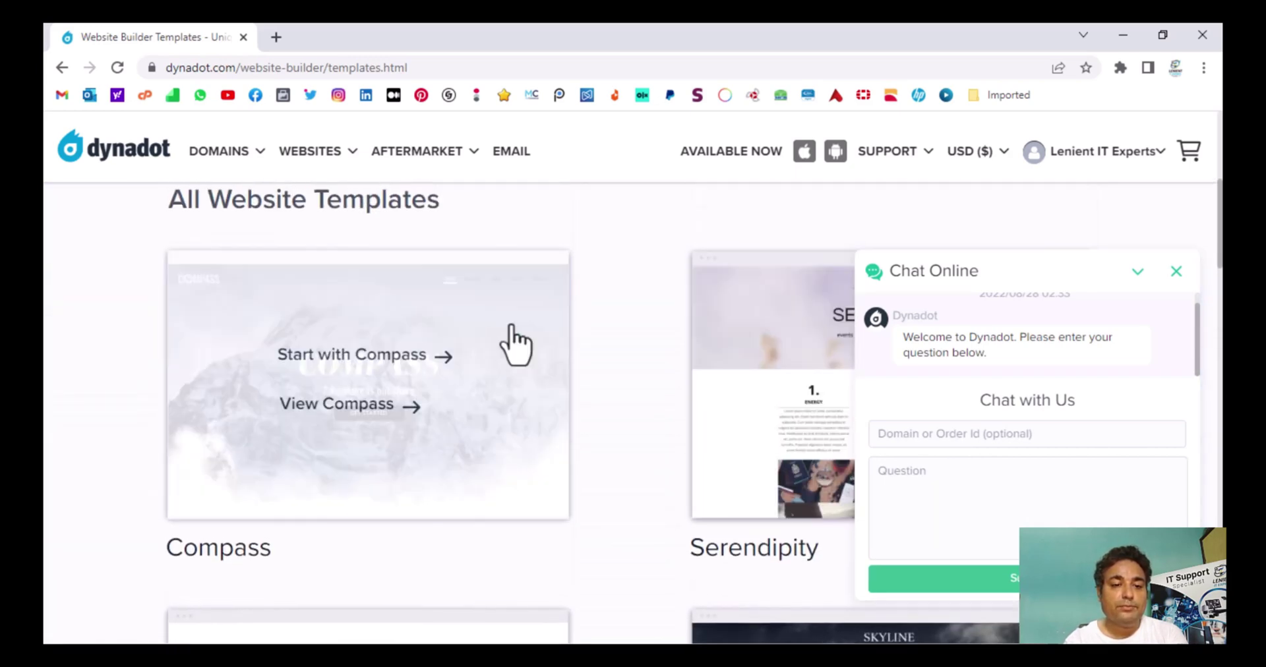
pyautogui.click(445, 350)
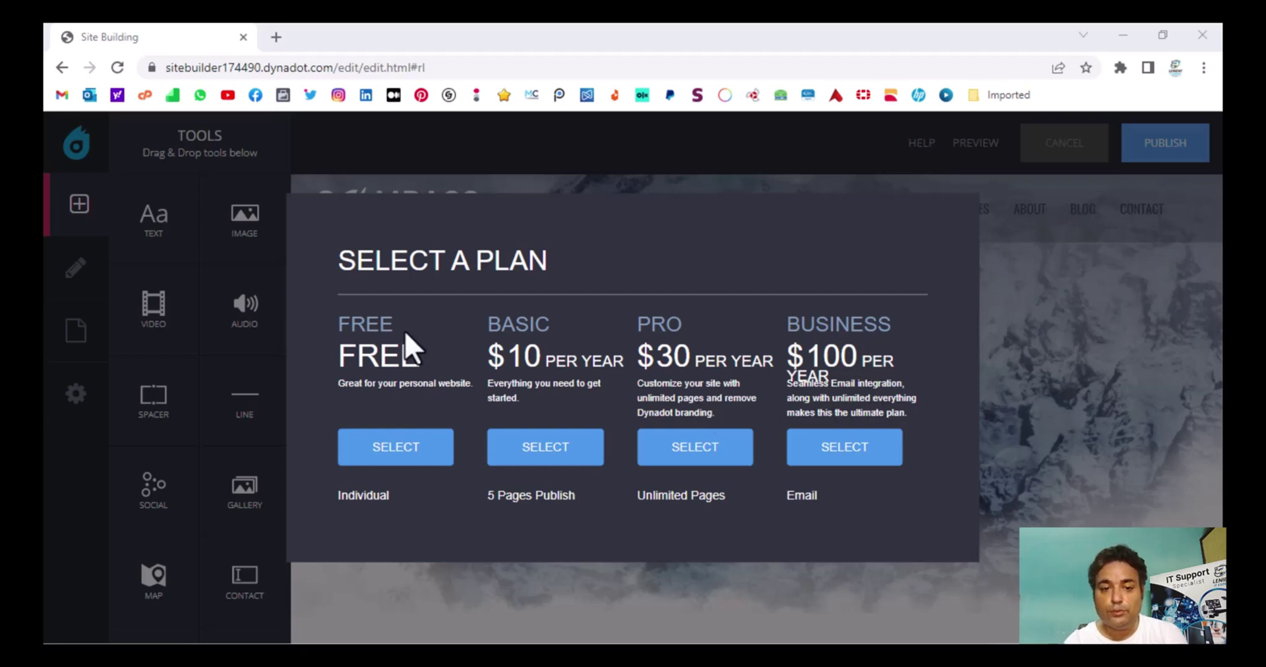
# Pick the FREE tier in the Select a Plan window.
pyautogui.click(396, 463)
# Enter the editor on the Free plan and retitle the COMPASS hero 'Sohail Fareed'.
pyautogui.click(396, 462)
pyautogui.moveTo(757, 209)
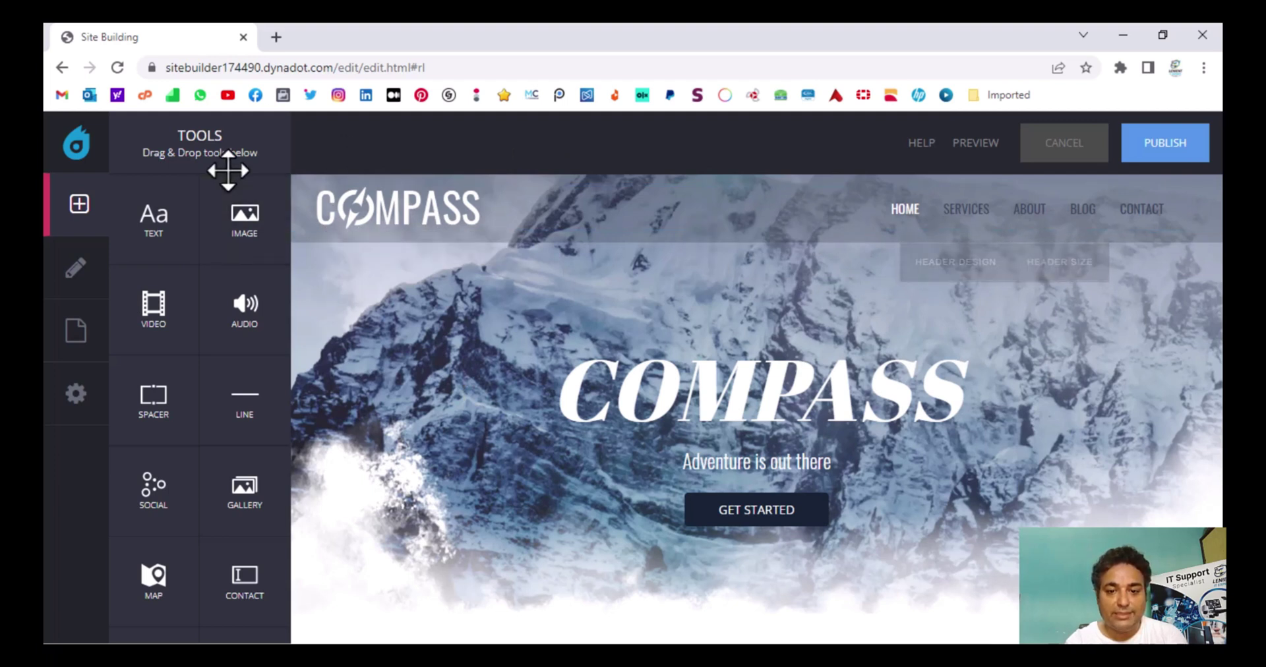
pyautogui.click(685, 383)
pyautogui.moveTo(579, 394); pyautogui.dragTo(953, 412)
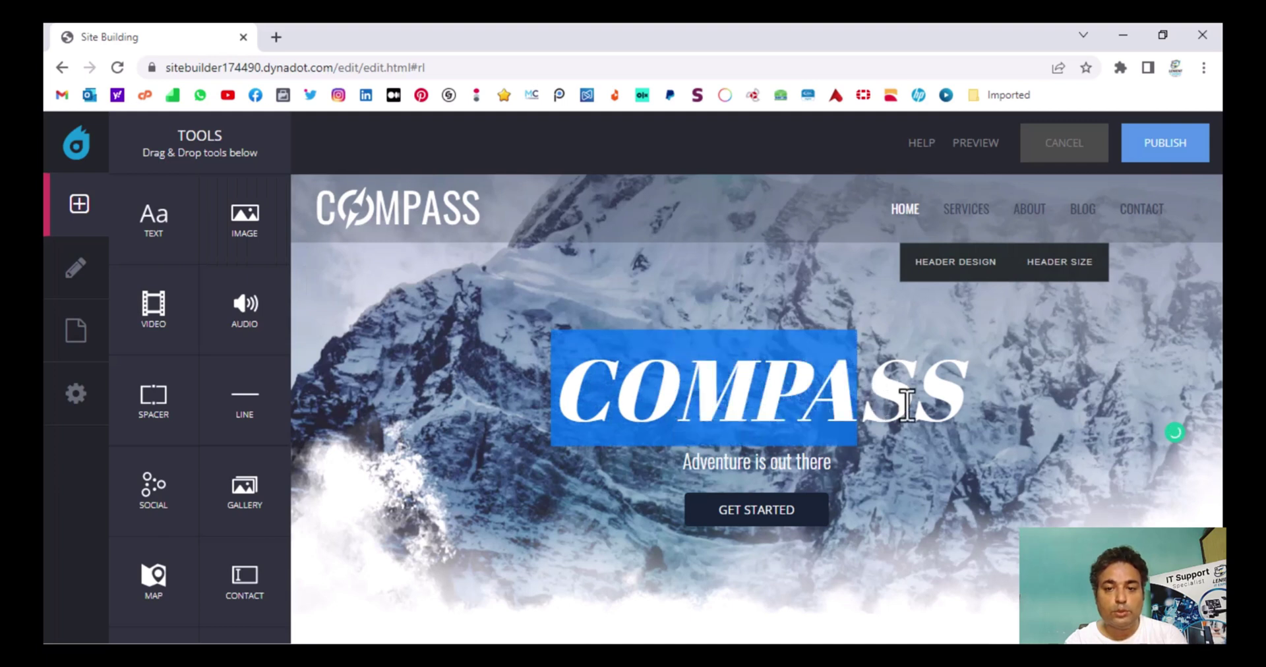
pyautogui.write('S')
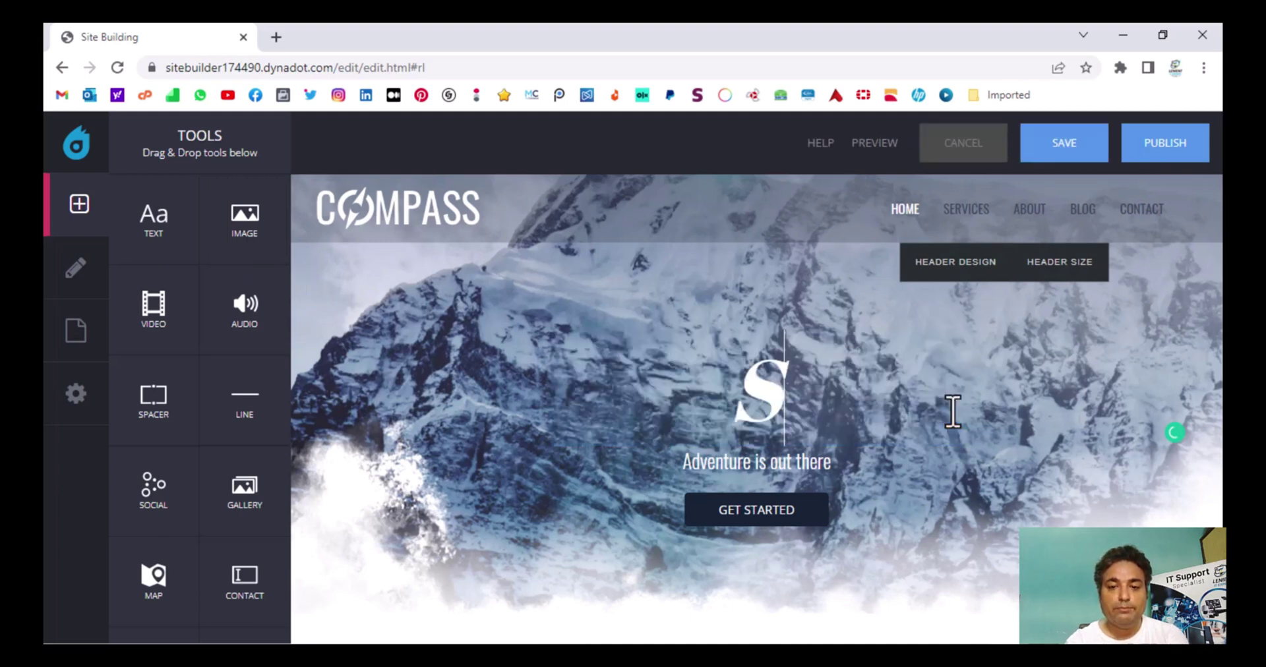
pyautogui.write('ohail Fa')
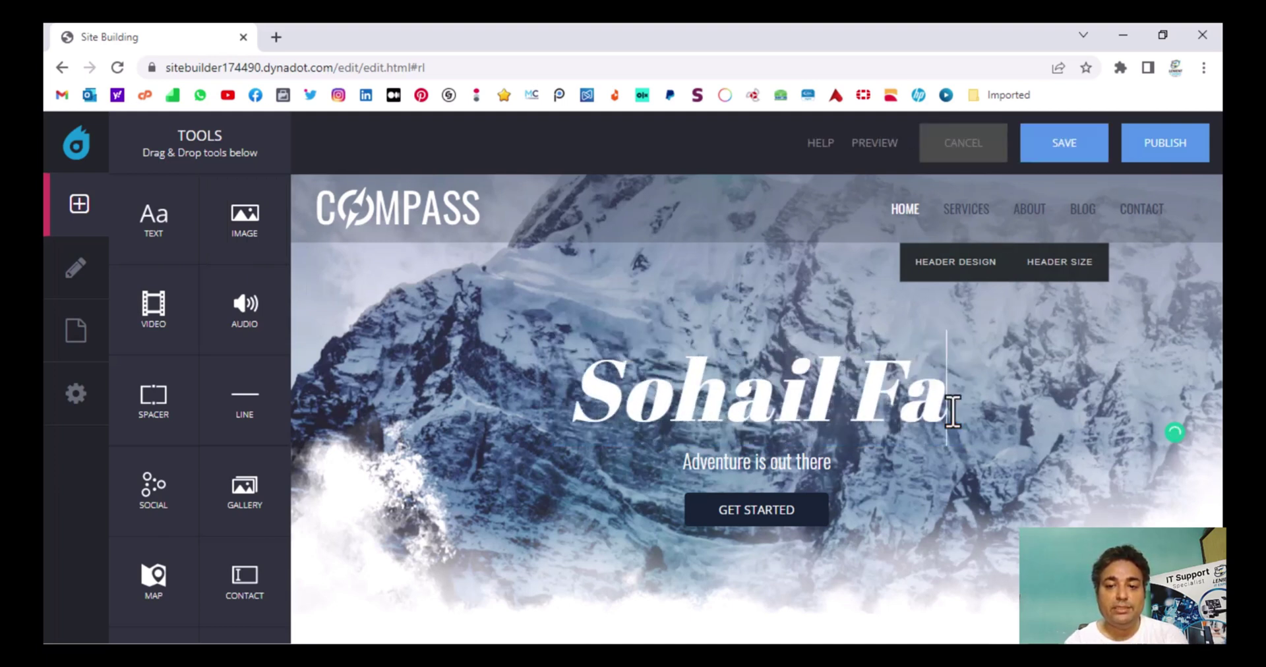
pyautogui.write('red')
pyautogui.press('BackSpace')
pyautogui.write('ed')
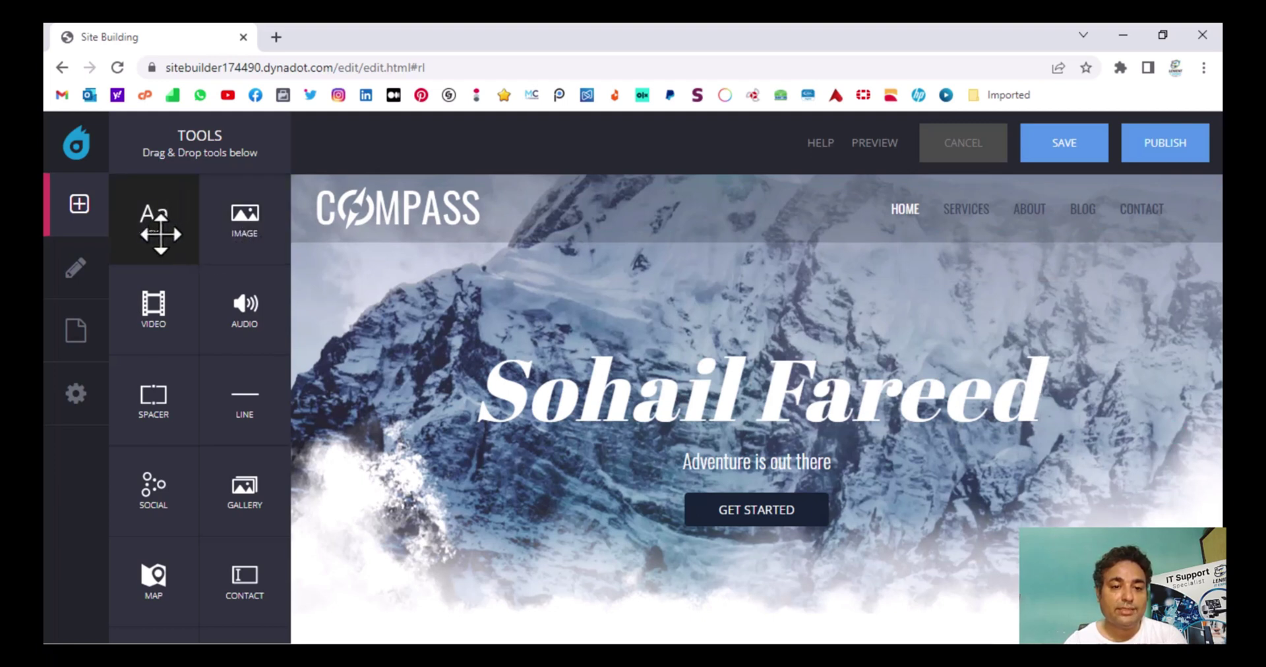
# Drop a TEXT block below the hero, then cancel the IMAGE block insertion.
pyautogui.moveTo(199, 256)
pyautogui.mouseDown()
pyautogui.moveTo(310, 258)
pyautogui.moveTo(582, 306)
pyautogui.mouseUp()
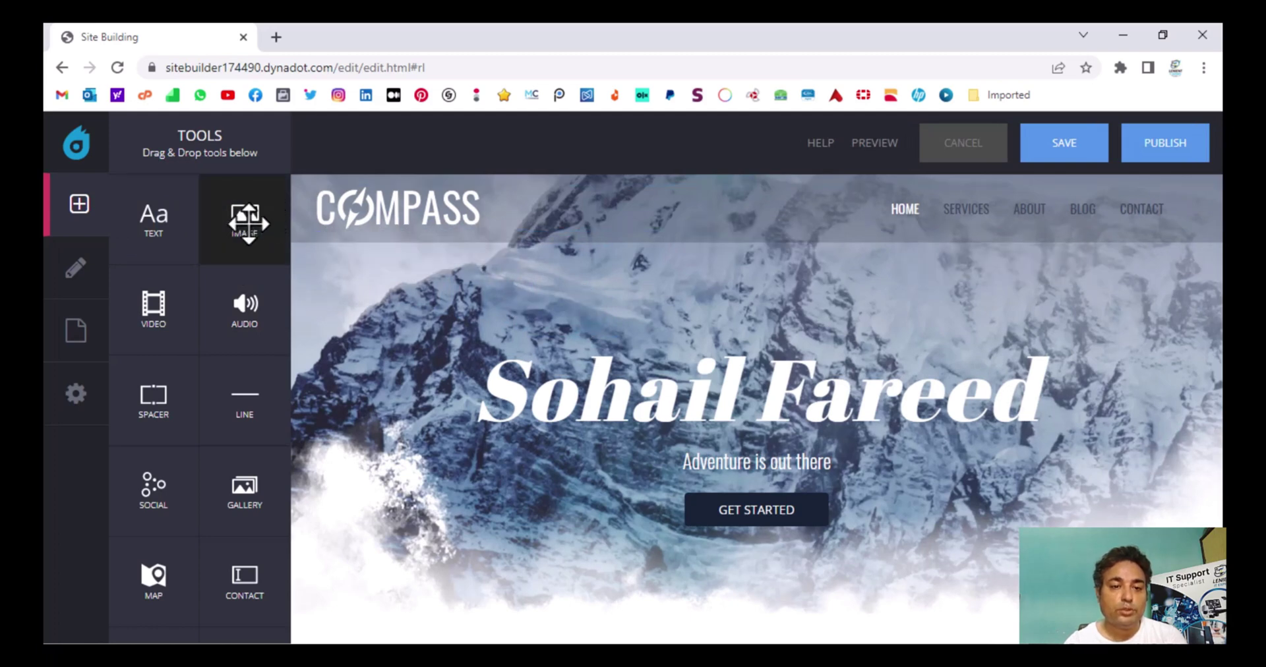
pyautogui.moveTo(253, 216); pyautogui.dragTo(453, 326)
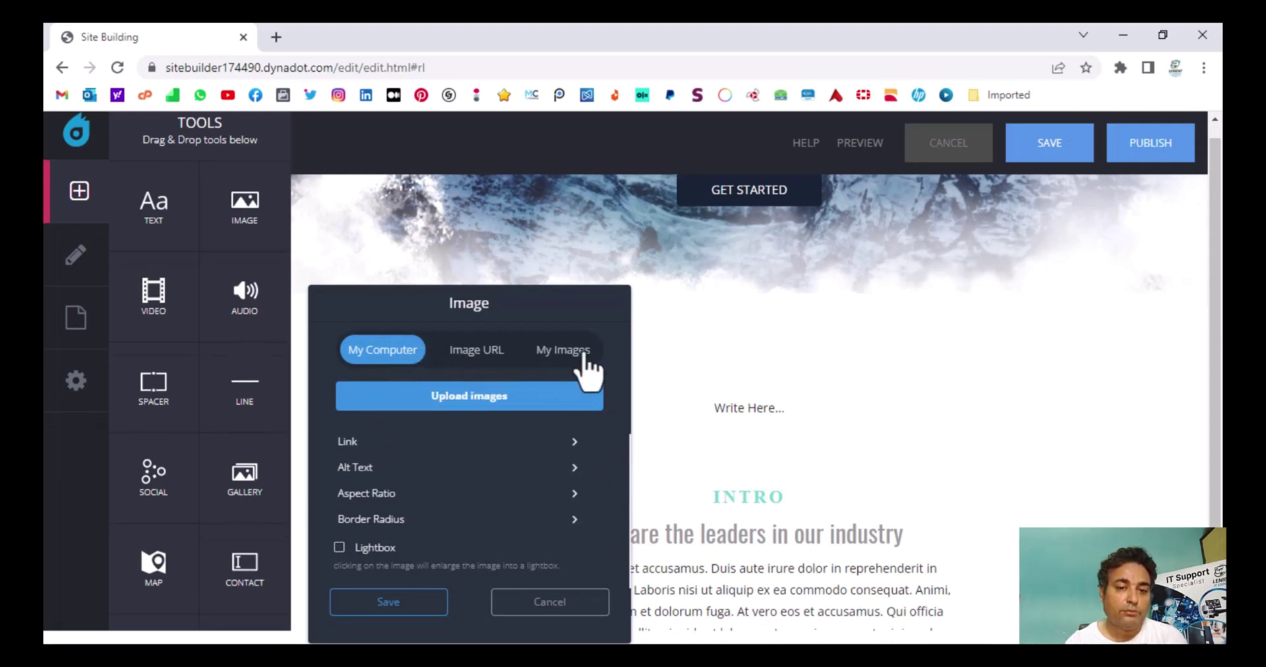
pyautogui.click(542, 610)
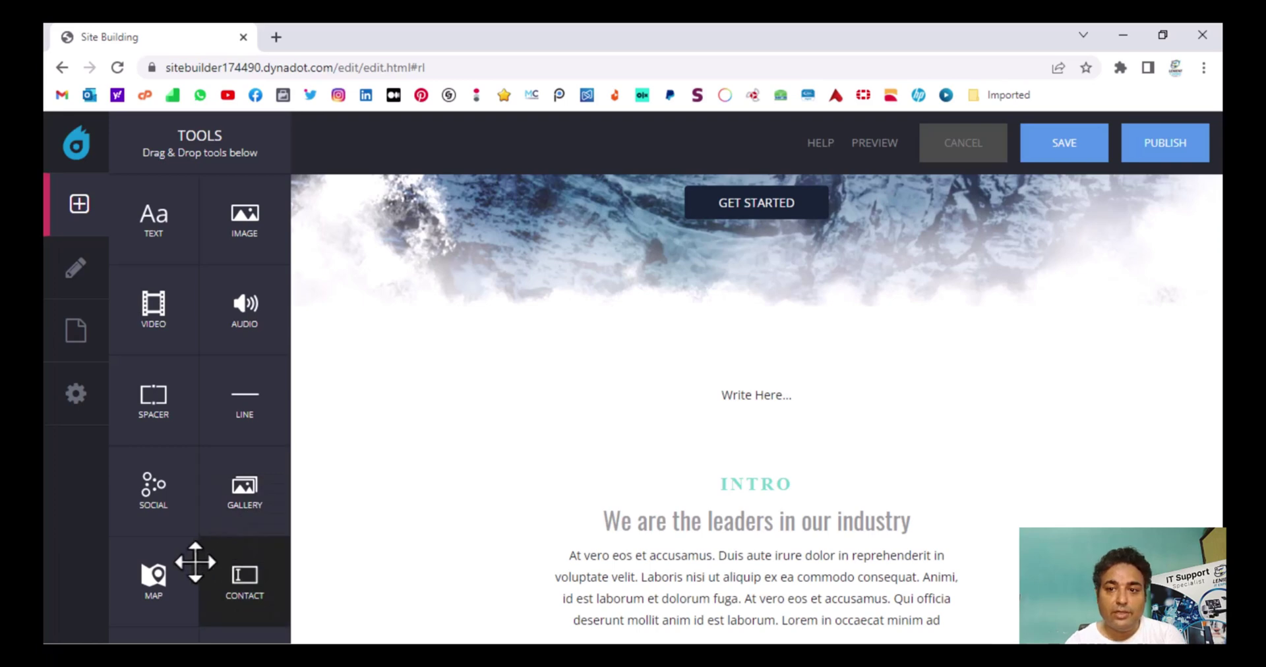
pyautogui.scroll(-3, 507, 308)
pyautogui.scroll(-4, 506, 308)
pyautogui.scroll(-4, 506, 308)
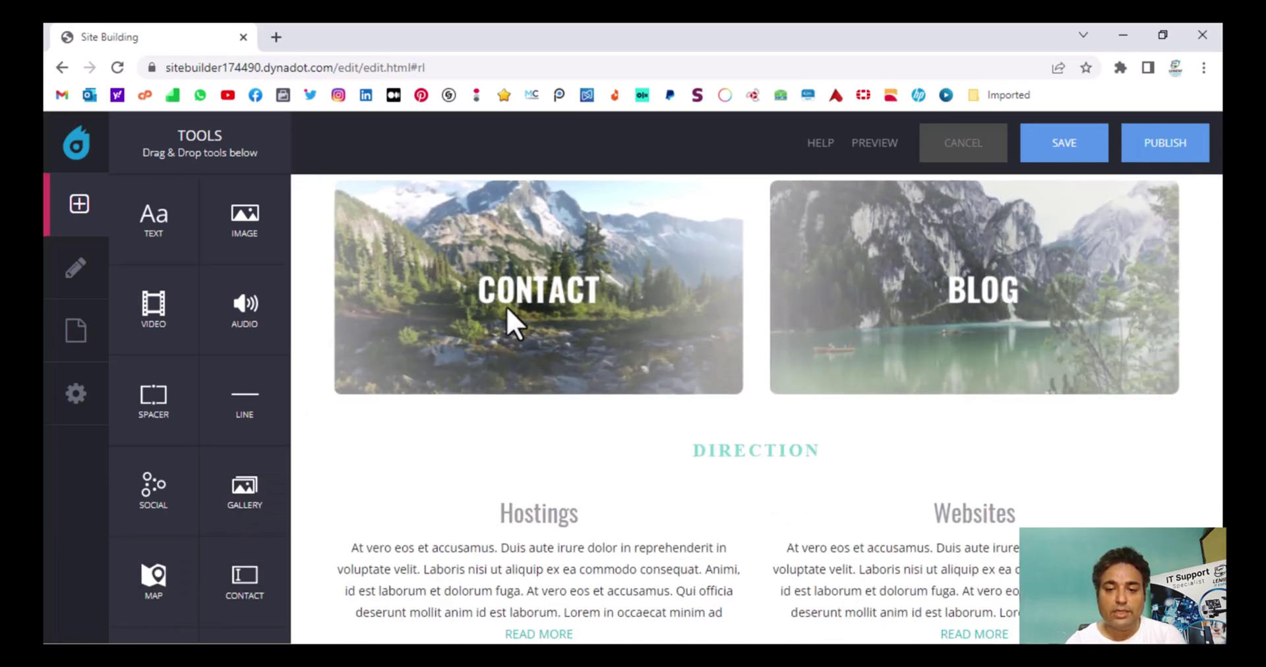
pyautogui.scroll(-3, 507, 308)
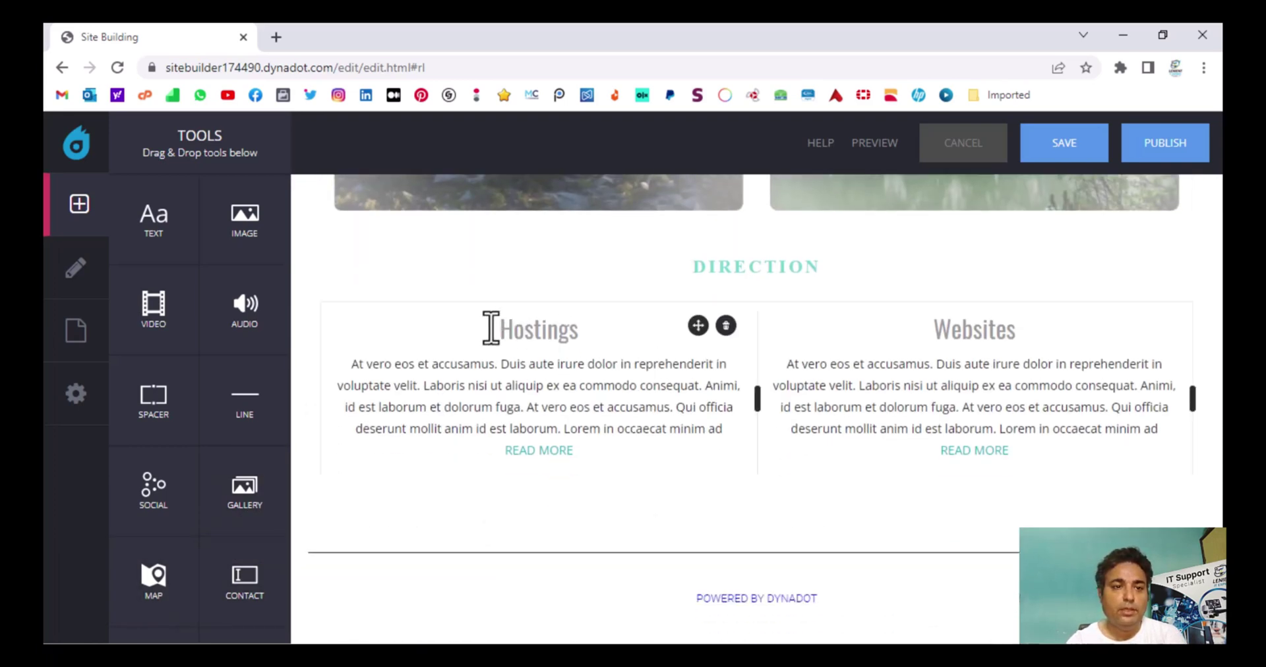
pyautogui.scroll(5, 487, 333)
pyautogui.scroll(4, 485, 386)
pyautogui.scroll(2, 485, 386)
pyautogui.scroll(2, 485, 386)
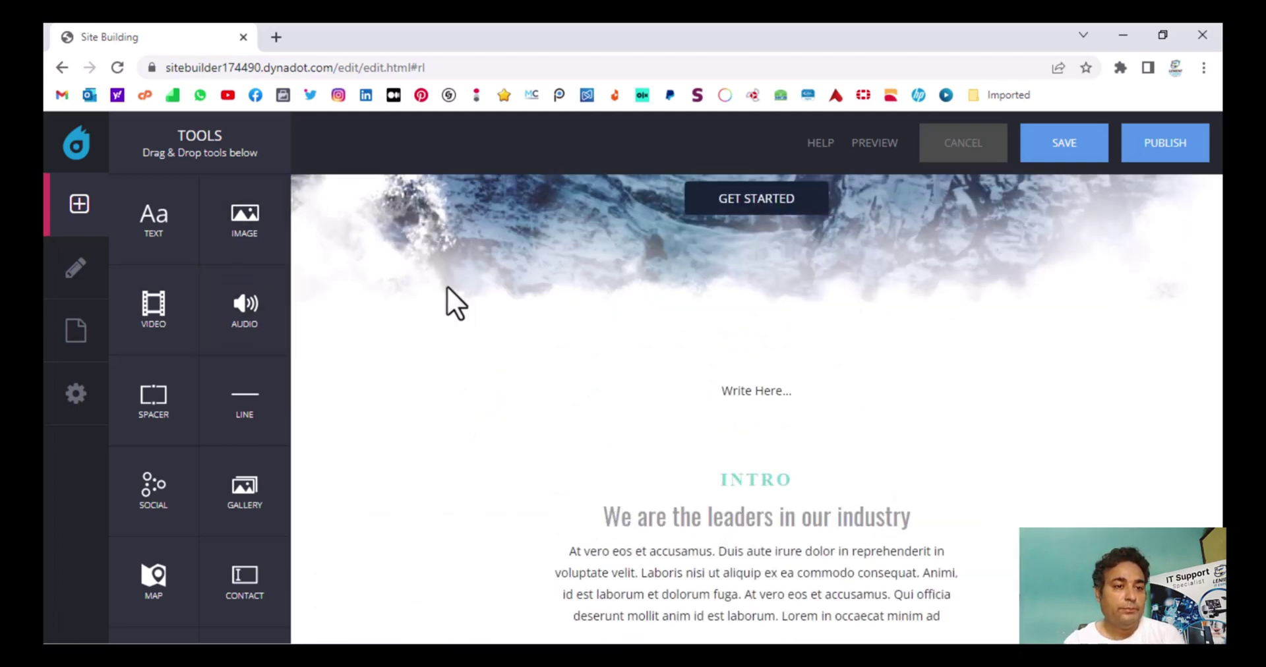
pyautogui.scroll(2, 447, 287)
pyautogui.scroll(3, 447, 287)
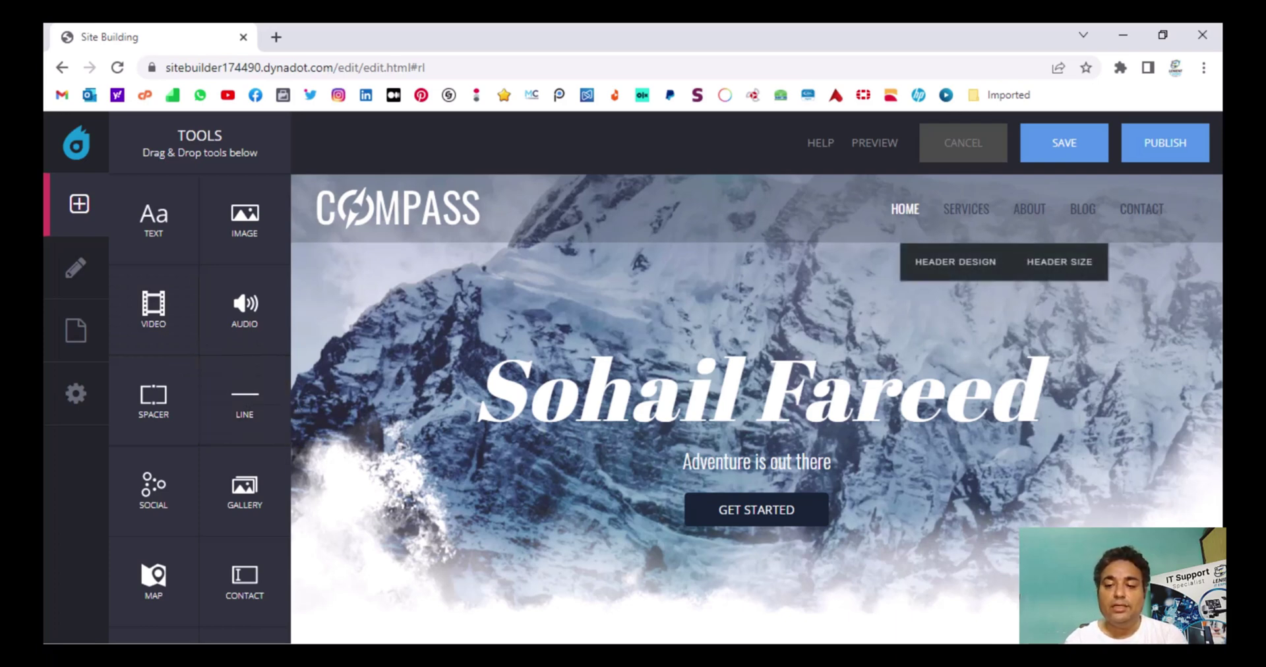
# Save the pending site edits and publish the Compass homepage online.
pyautogui.click(963, 142)
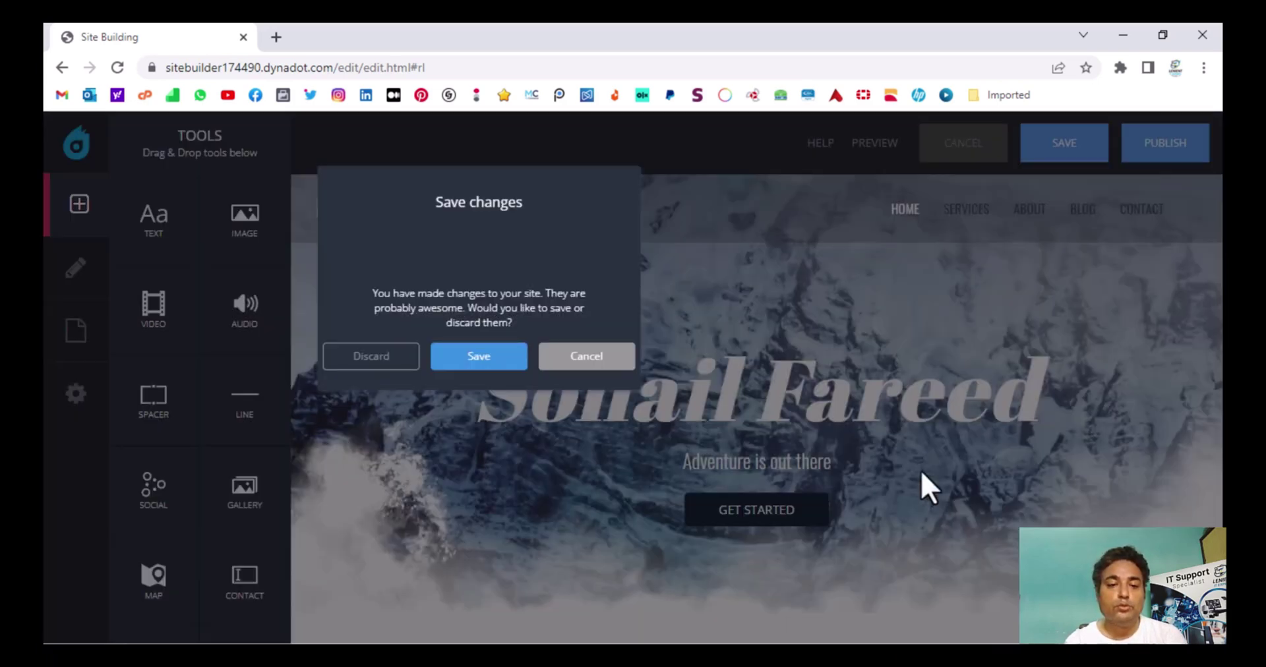
pyautogui.click(492, 358)
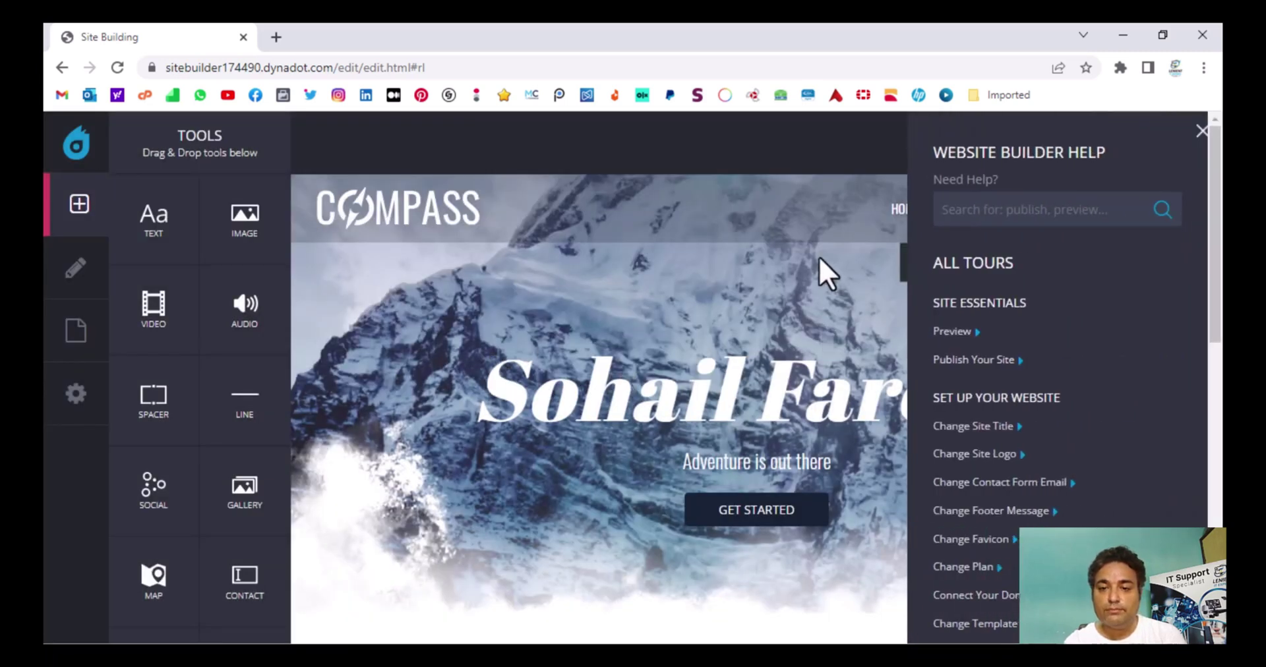
pyautogui.click(988, 364)
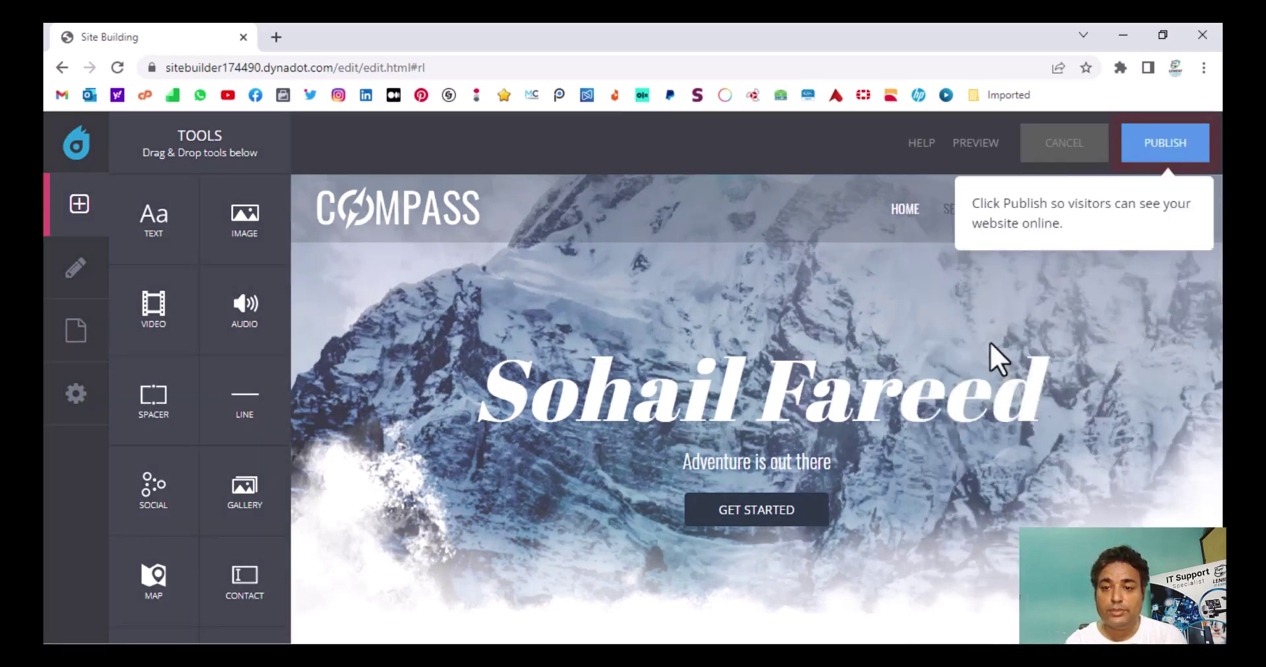
pyautogui.click(1173, 158)
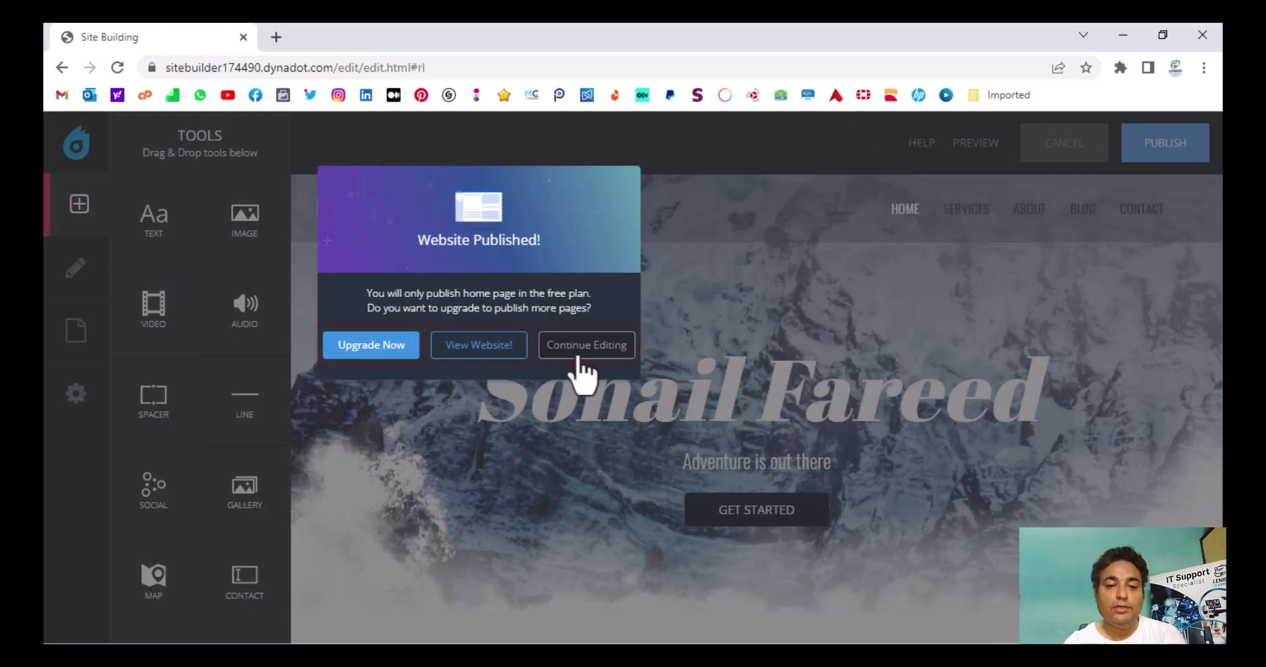
# Open the published site in a new tab via View Website!
pyautogui.click(489, 357)
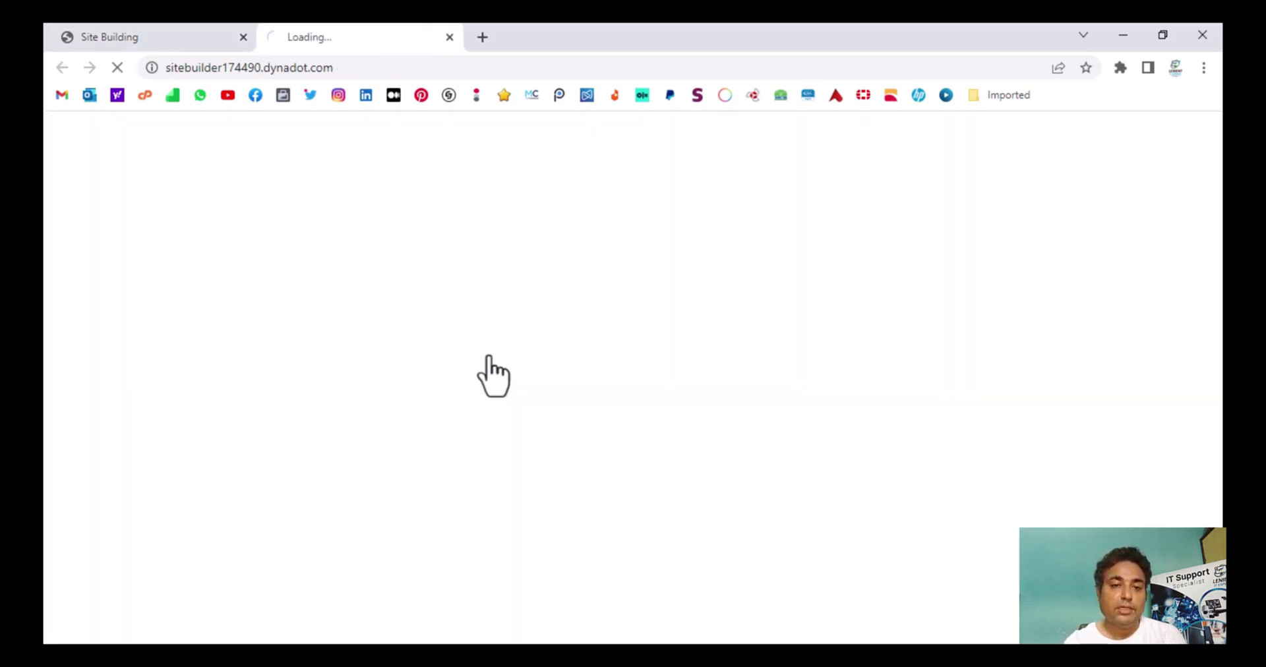